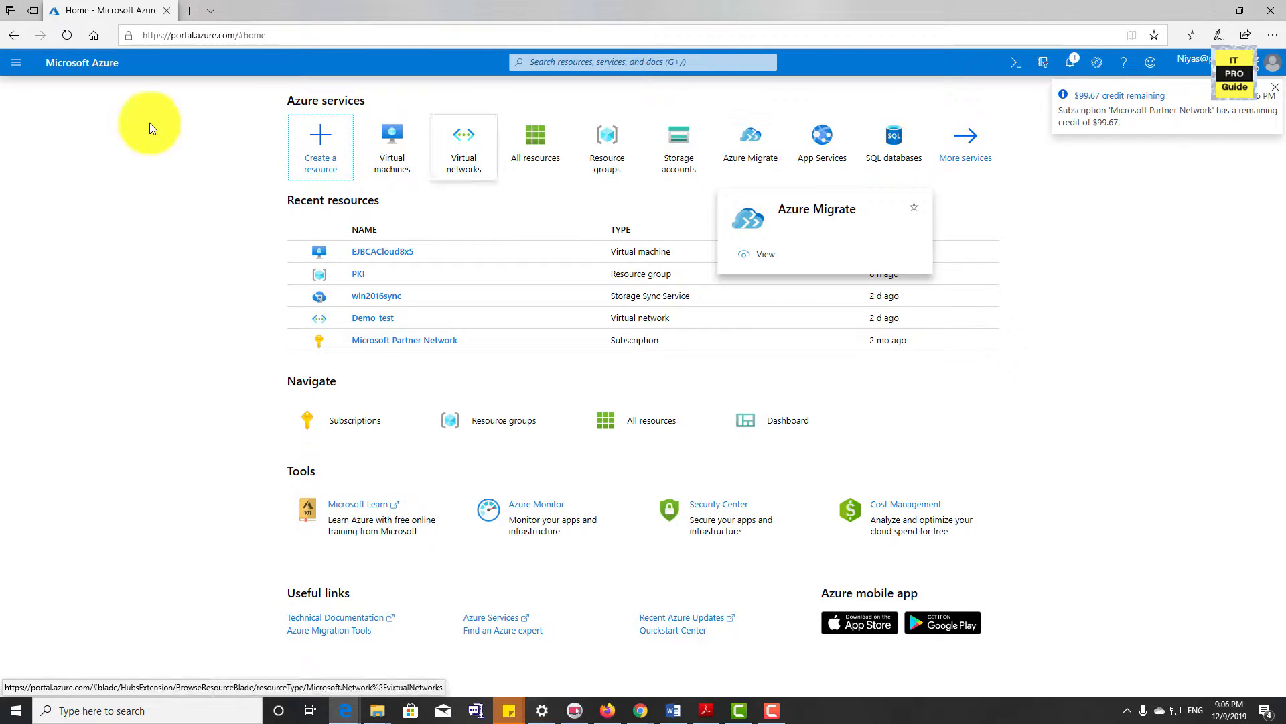
Open the full list of services and start creating a virtual machine from the featured Virtual machines service
{"action": "left_click", "coordinate": [13, 66]}
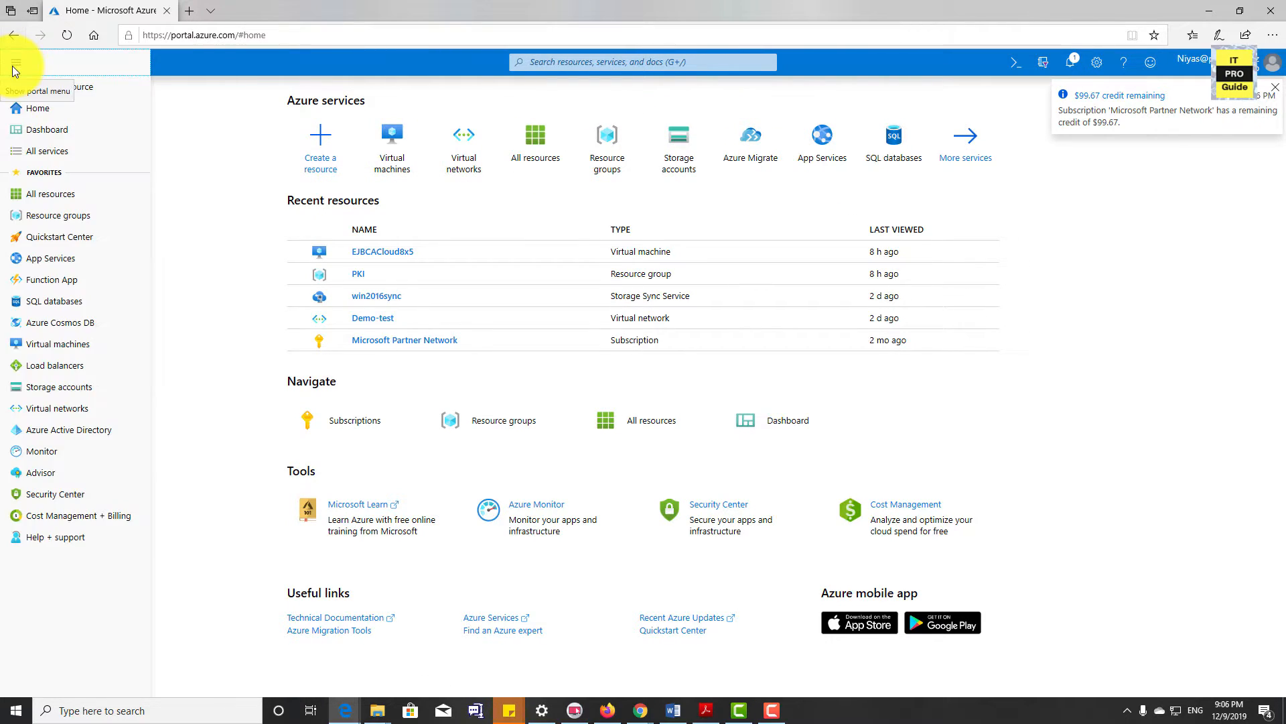
{"action": "left_click", "coordinate": [44, 151]}
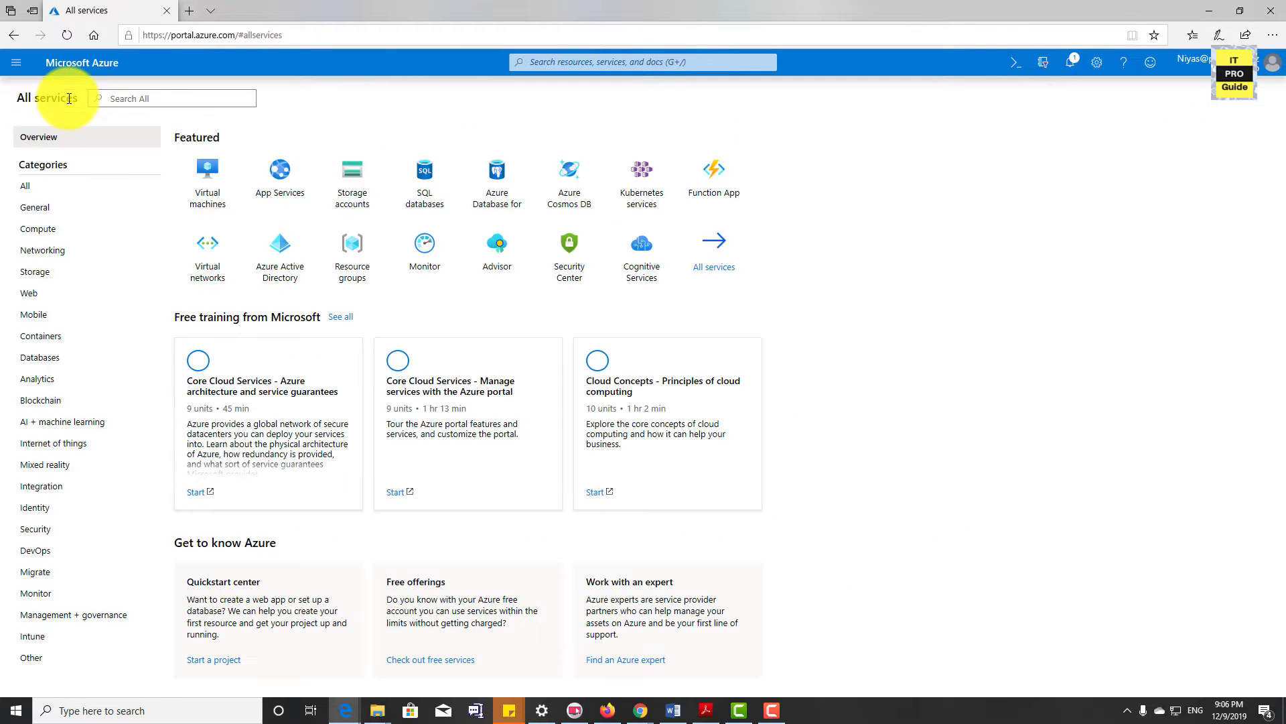
{"action": "left_click", "coordinate": [118, 100]}
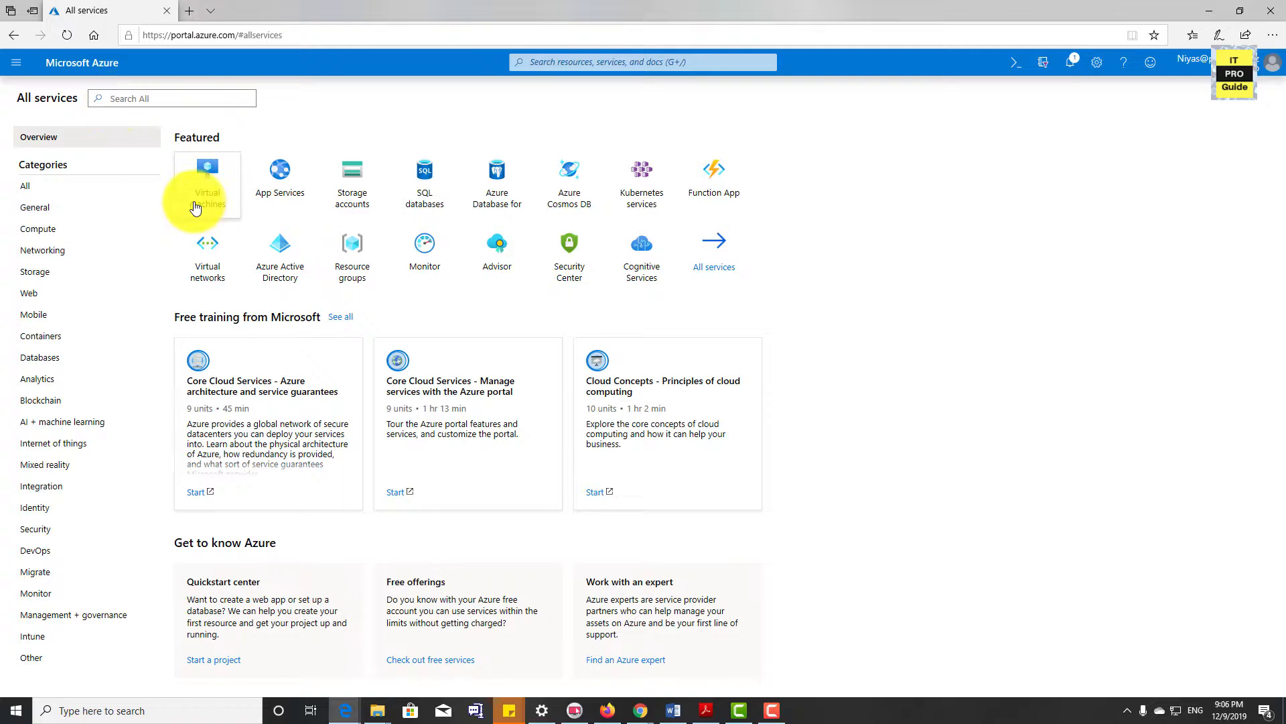
{"action": "mouse_move", "coordinate": [206, 195]}
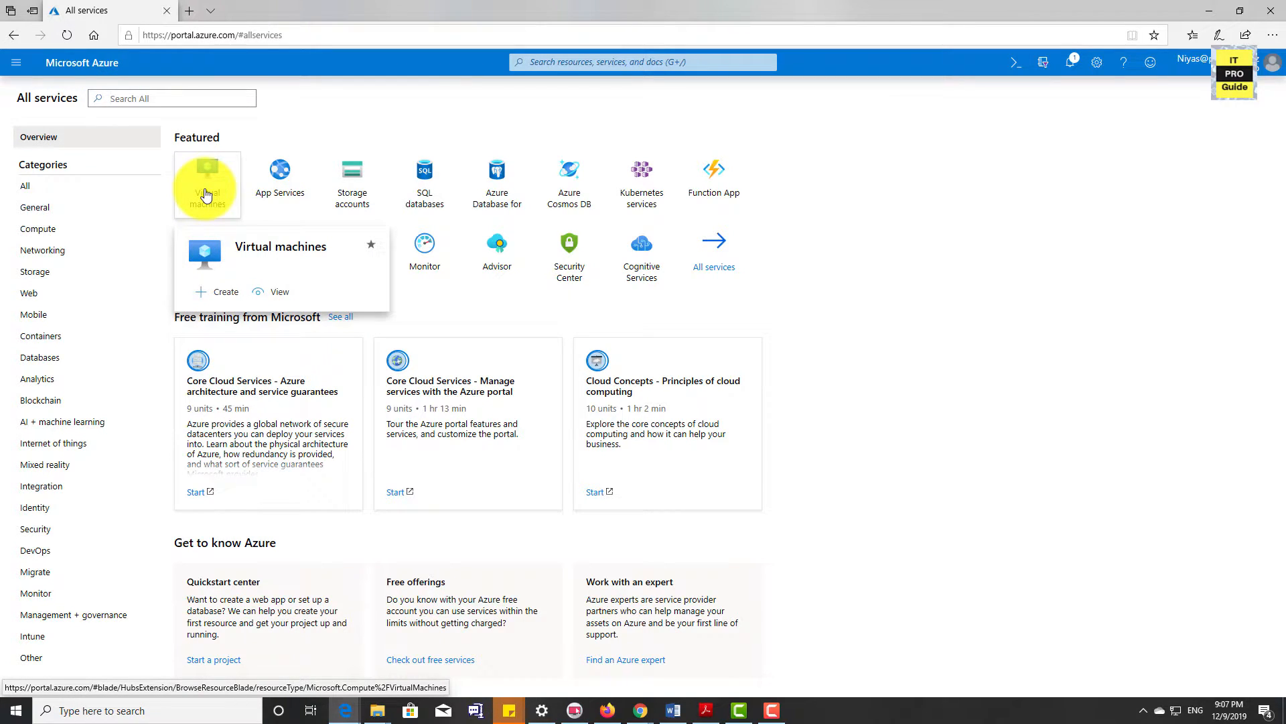
{"action": "mouse_move", "coordinate": [204, 264]}
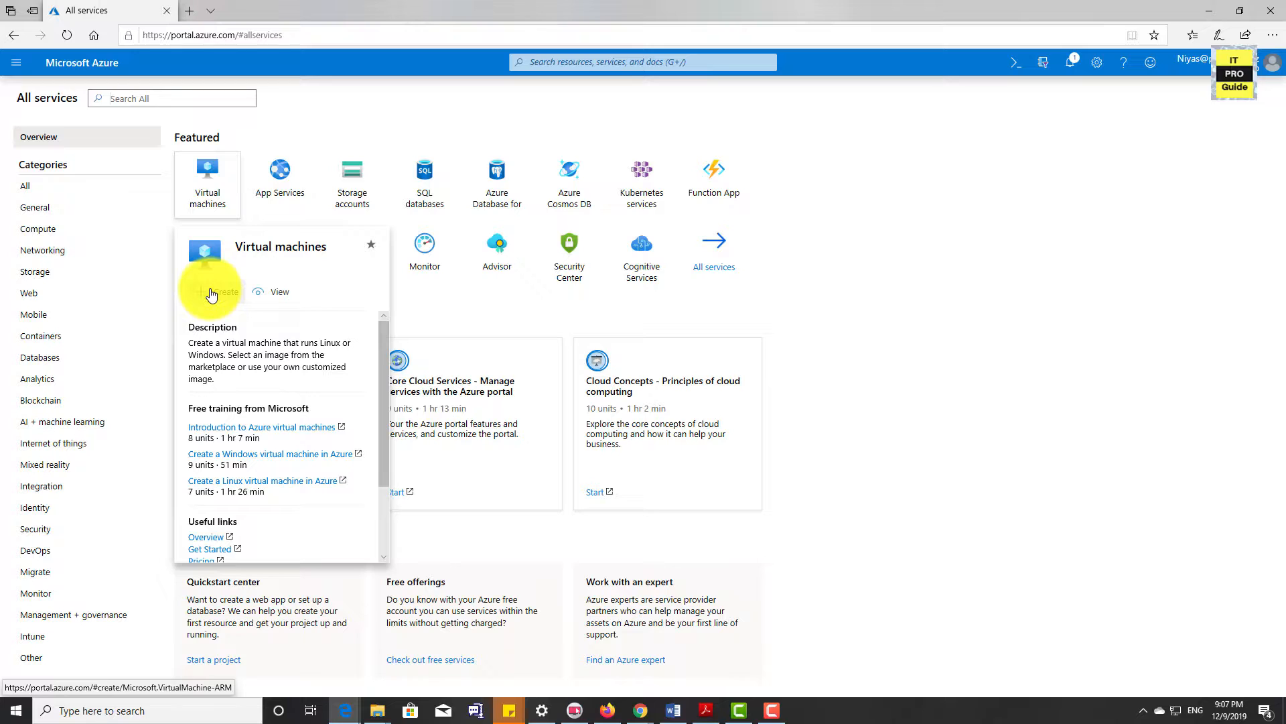
{"action": "left_click", "coordinate": [212, 295]}
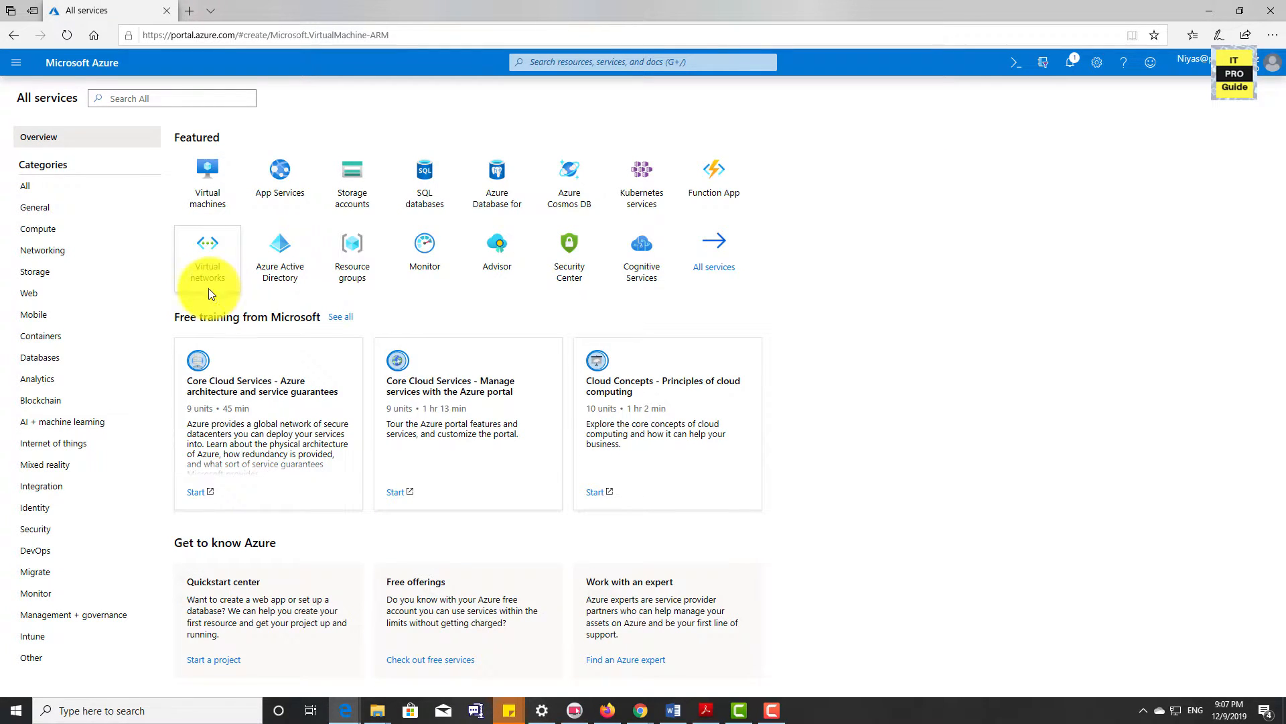
{"action": "mouse_move", "coordinate": [239, 287]}
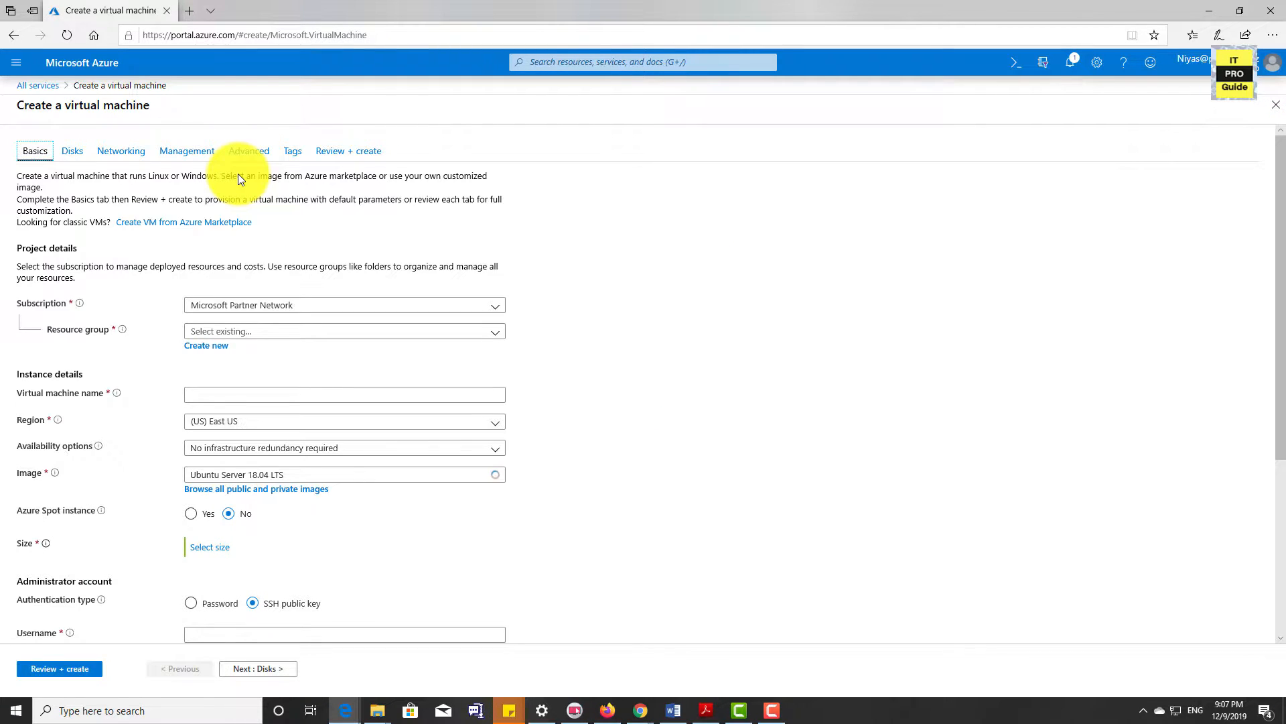
Look through the Basics settings of the new virtual machine and name the machine VMdemo1
{"action": "scroll", "coordinate": [278, 380], "scroll_direction": "down", "scroll_amount": 2}
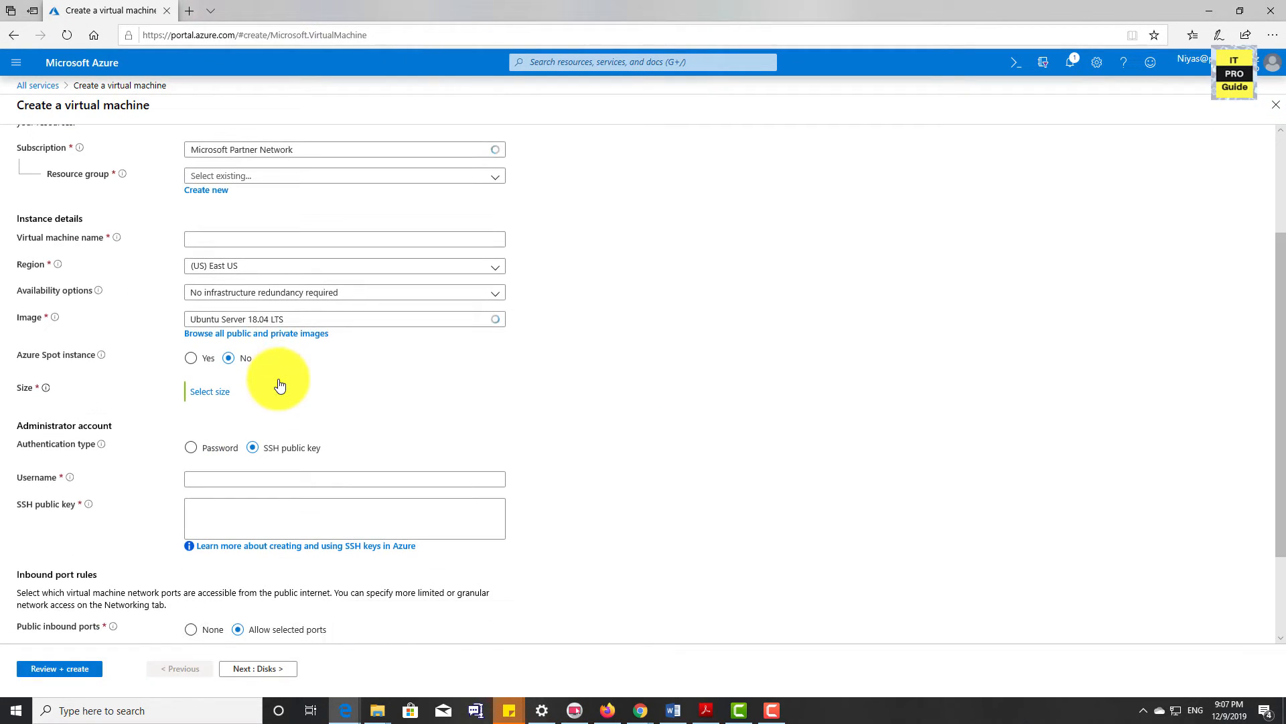
{"action": "scroll", "coordinate": [138, 255], "scroll_direction": "up", "scroll_amount": 1}
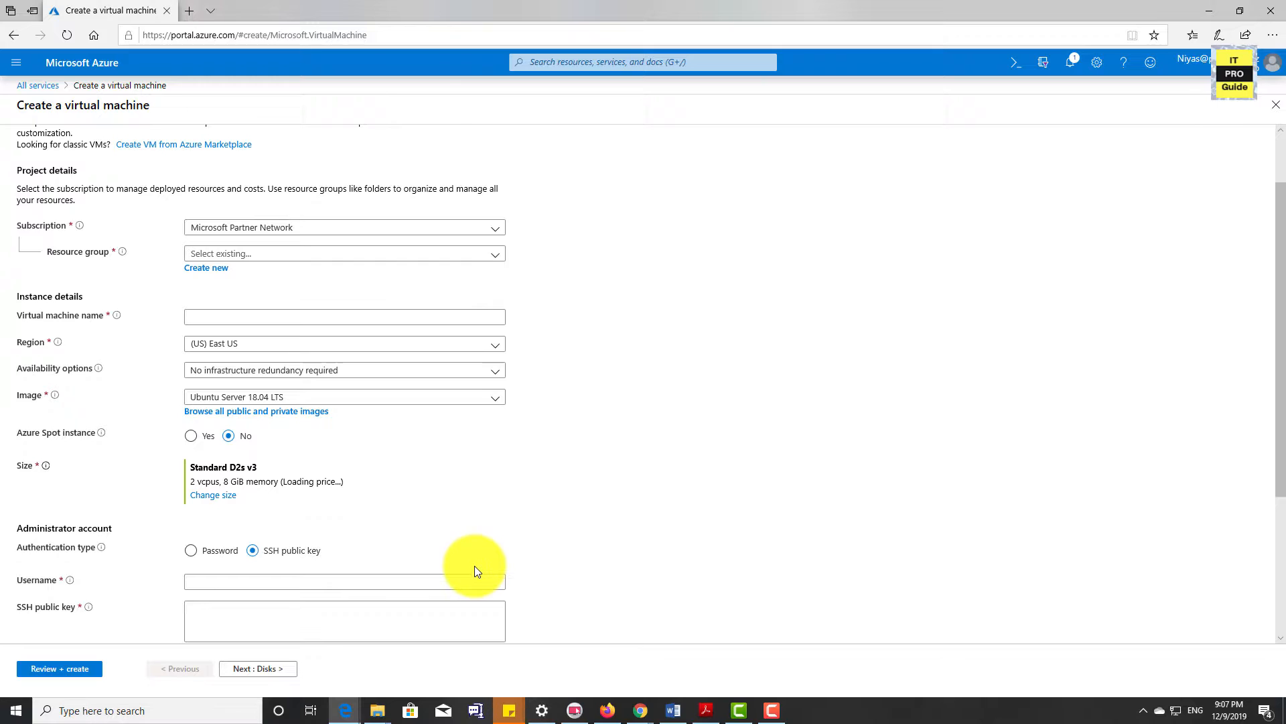
{"action": "scroll", "coordinate": [474, 566], "scroll_direction": "down", "scroll_amount": 3}
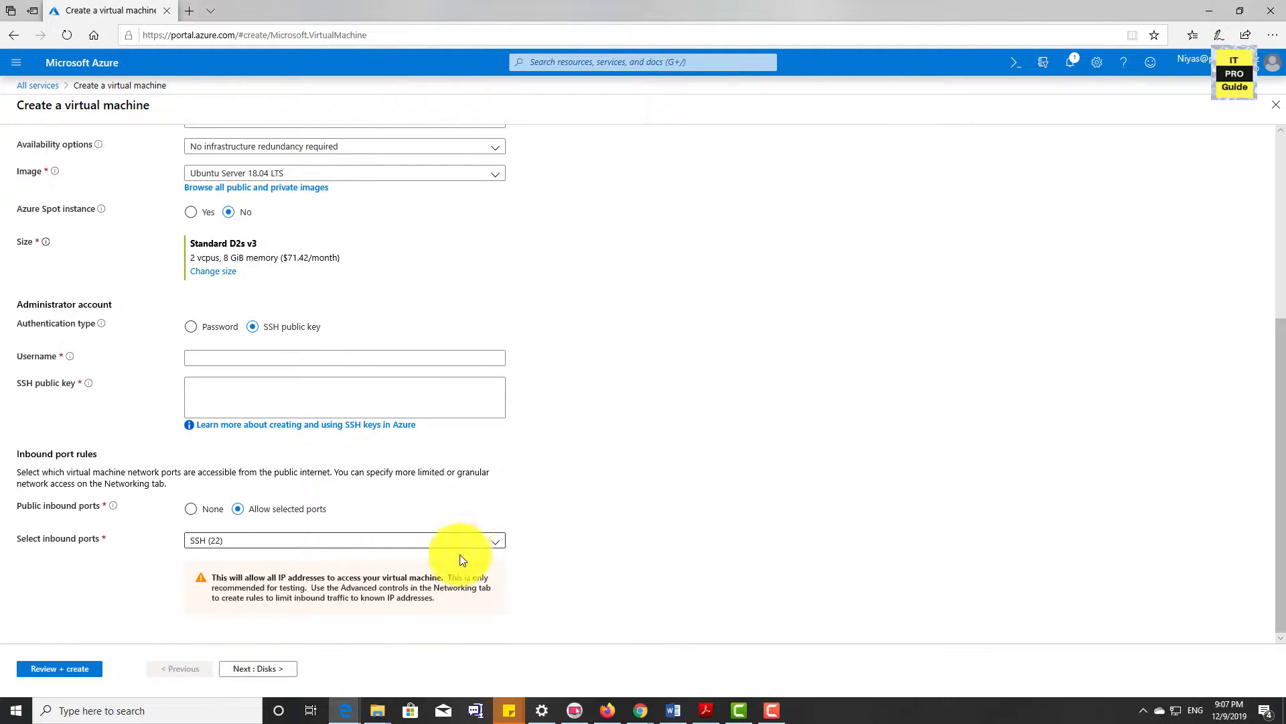
{"action": "scroll", "coordinate": [460, 557], "scroll_direction": "up", "scroll_amount": 1}
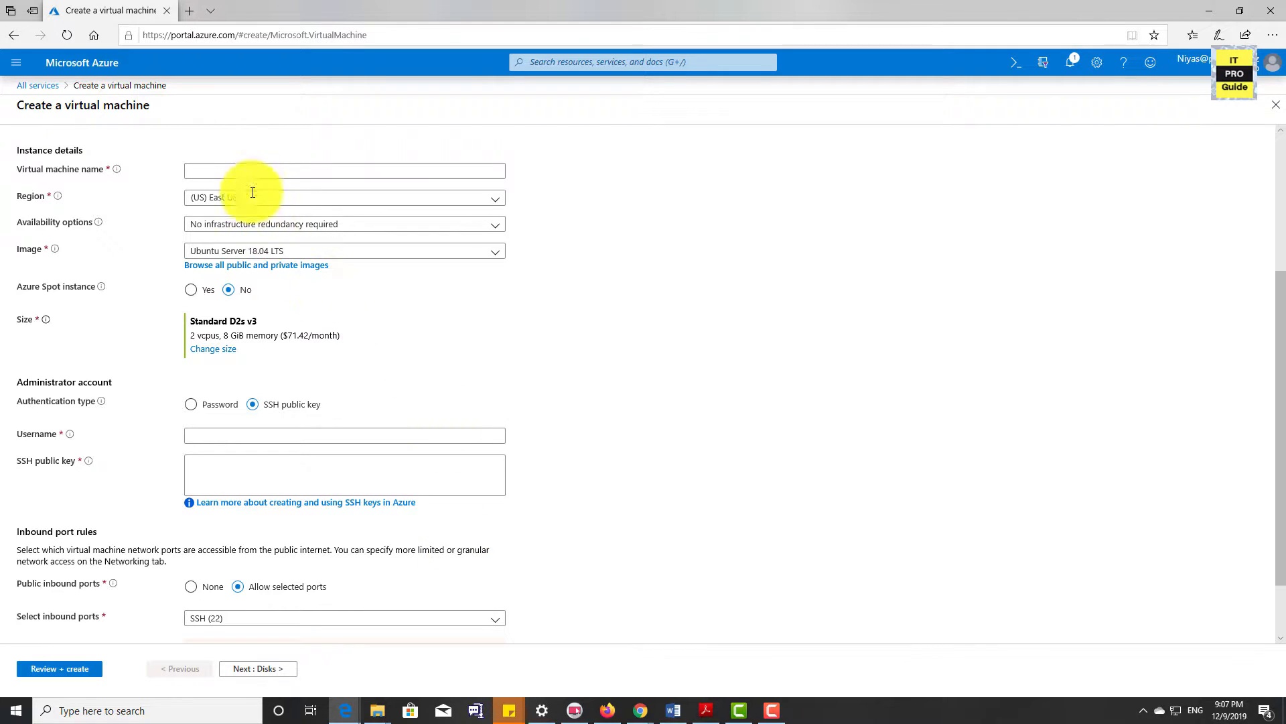
{"action": "left_click", "coordinate": [252, 172]}
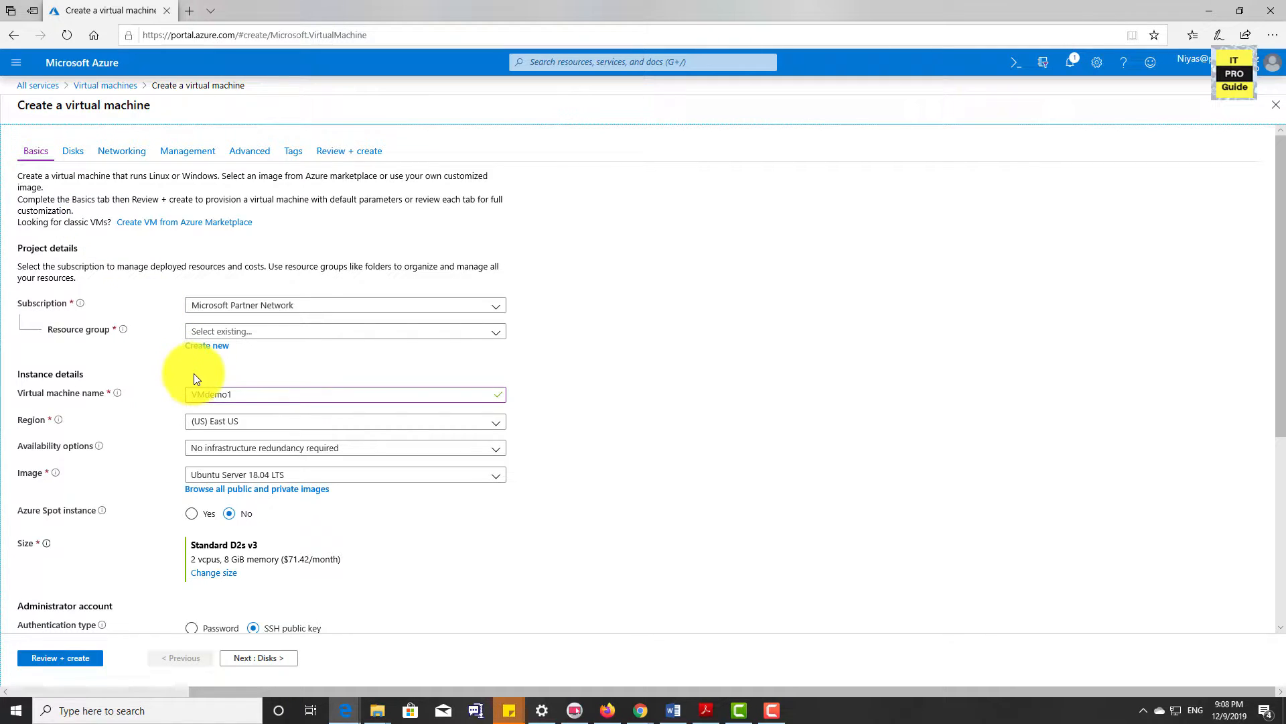
{"action": "scroll", "coordinate": [187, 527], "scroll_direction": "down", "scroll_amount": 1}
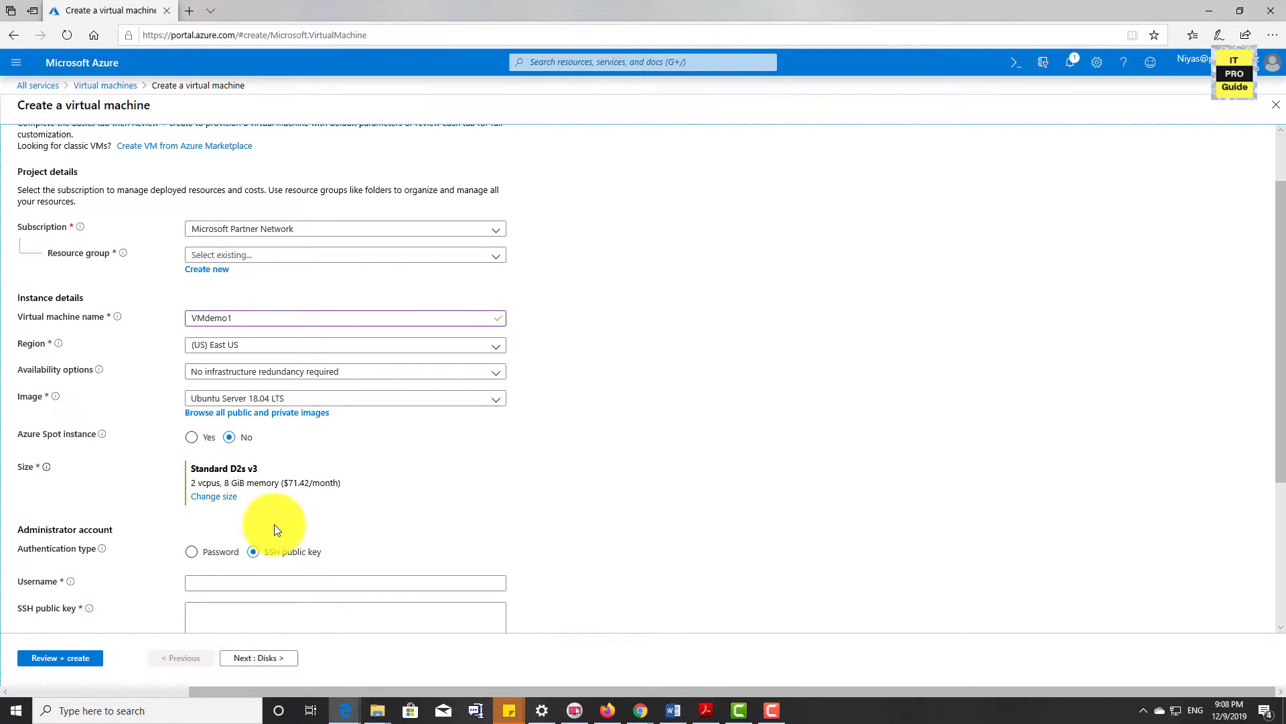
{"action": "scroll", "coordinate": [275, 524], "scroll_direction": "up", "scroll_amount": 1}
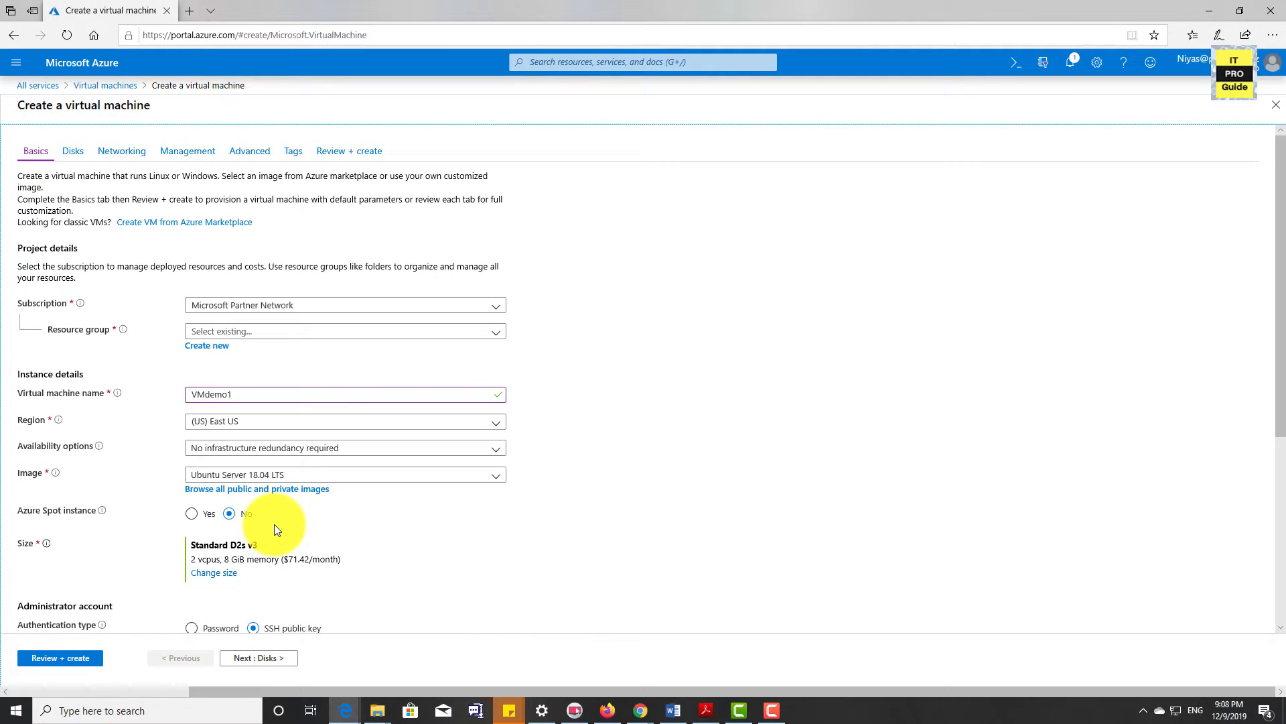
Leave the unfinished virtual machine form, discarding its unsaved edits, and view the list of virtual networks
{"action": "left_click", "coordinate": [16, 62]}
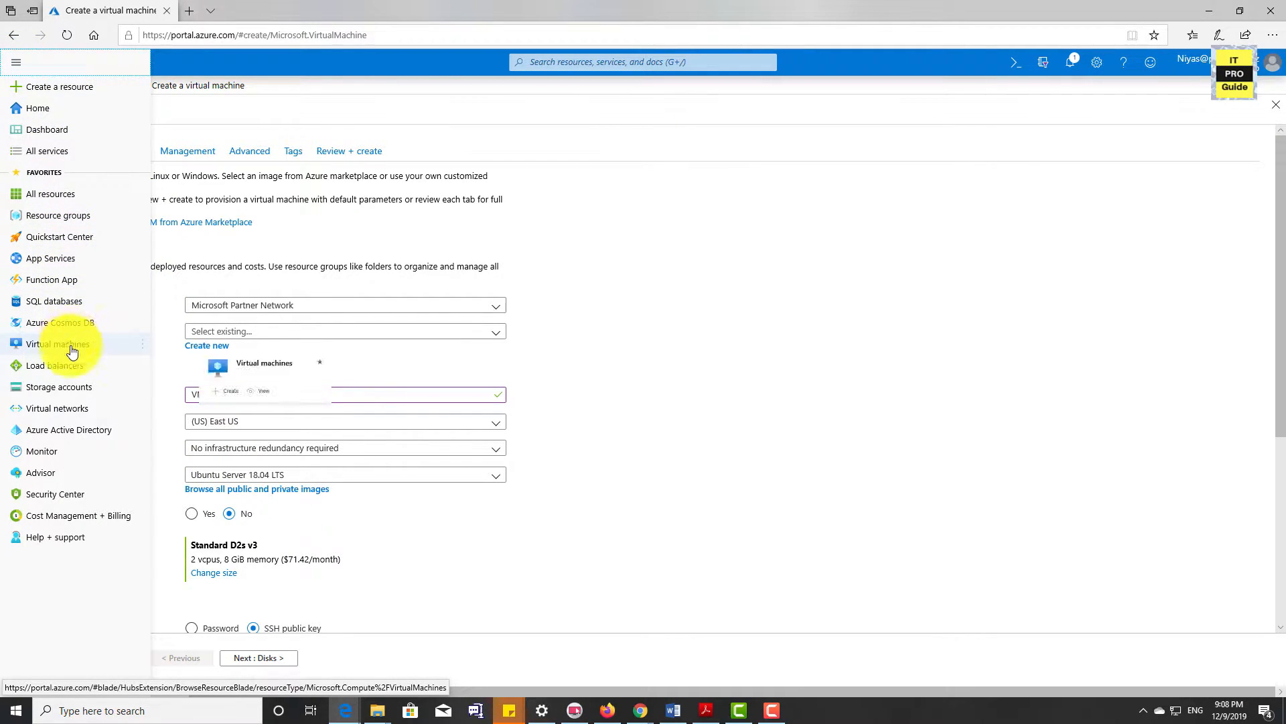
{"action": "left_click", "coordinate": [70, 387]}
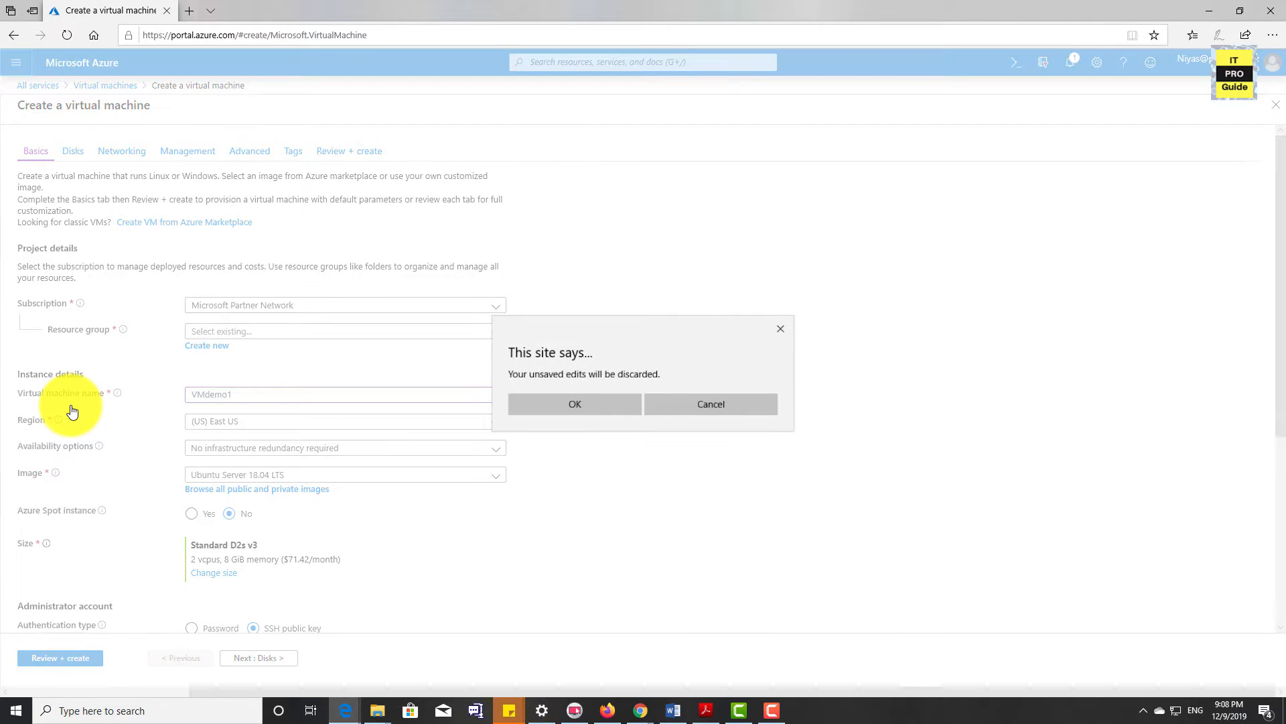
{"action": "left_click", "coordinate": [624, 404]}
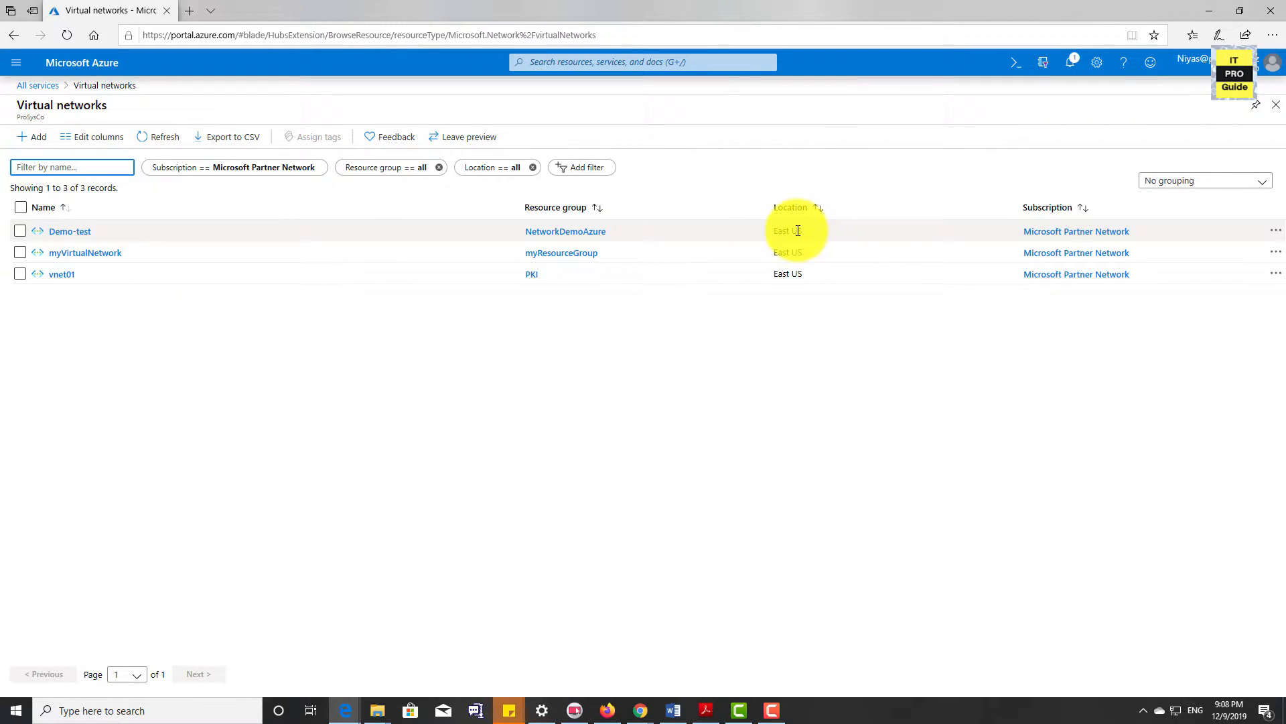
Go to the list of virtual machines and start creating a virtual machine
{"action": "left_click", "coordinate": [16, 62]}
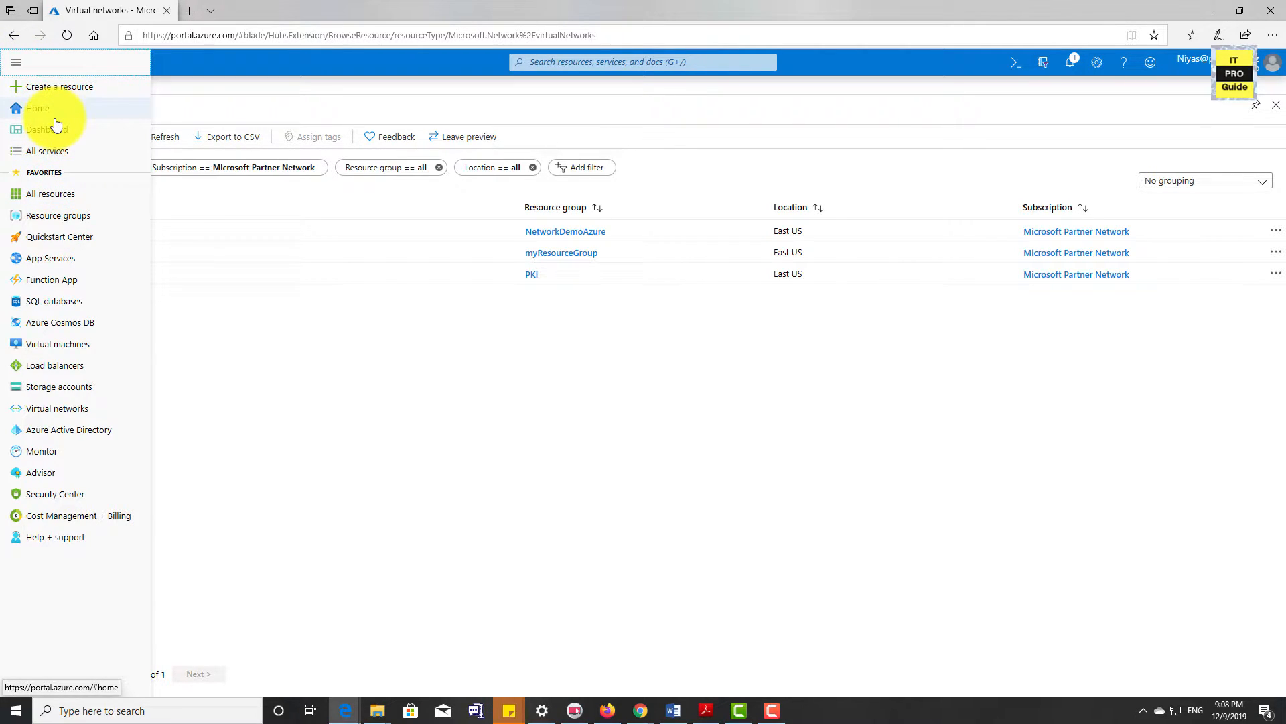
{"action": "left_click", "coordinate": [70, 343]}
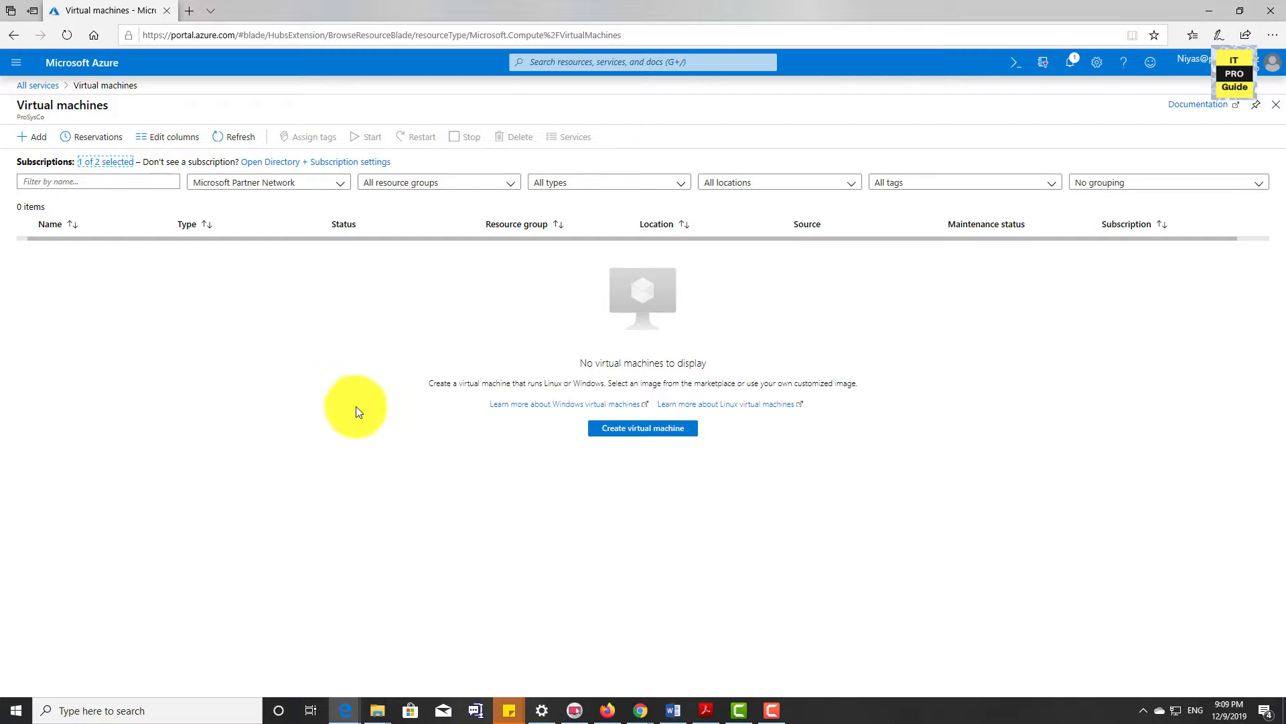
{"action": "left_click", "coordinate": [644, 435]}
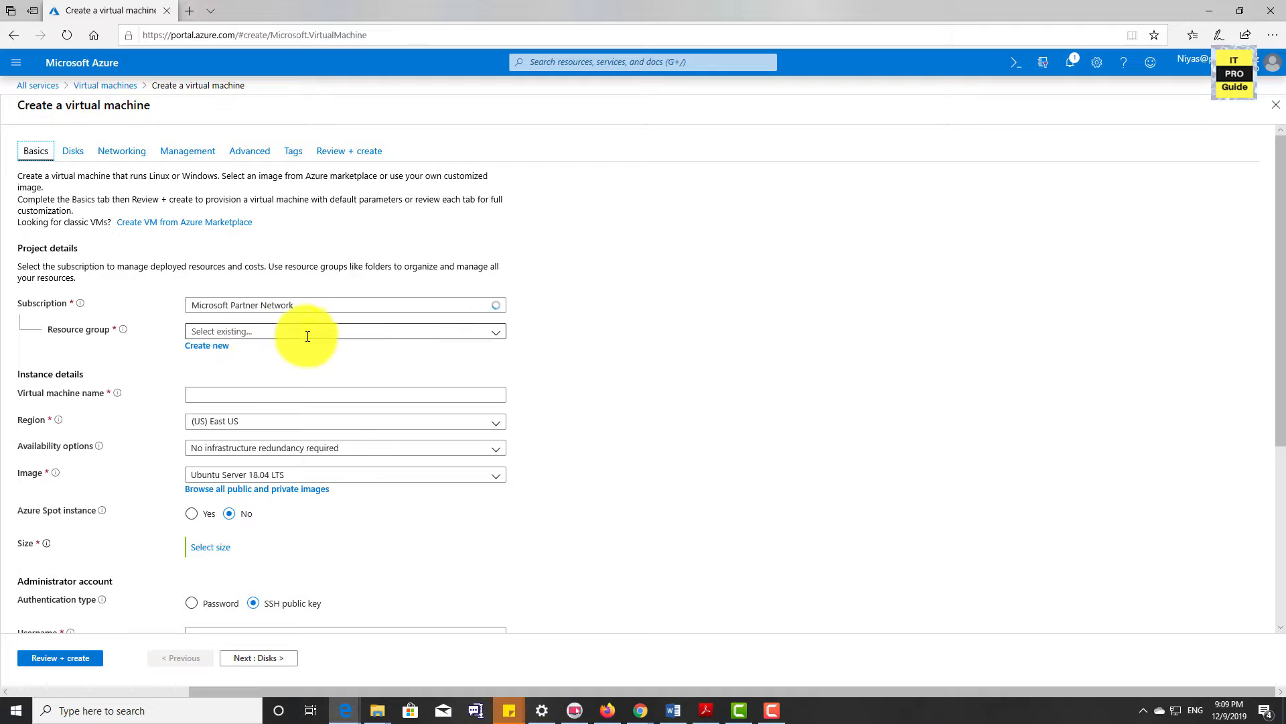
Assign the virtual machine to the NetworkDemoAzure resource group and name it DemoVM1
{"action": "left_click", "coordinate": [494, 332]}
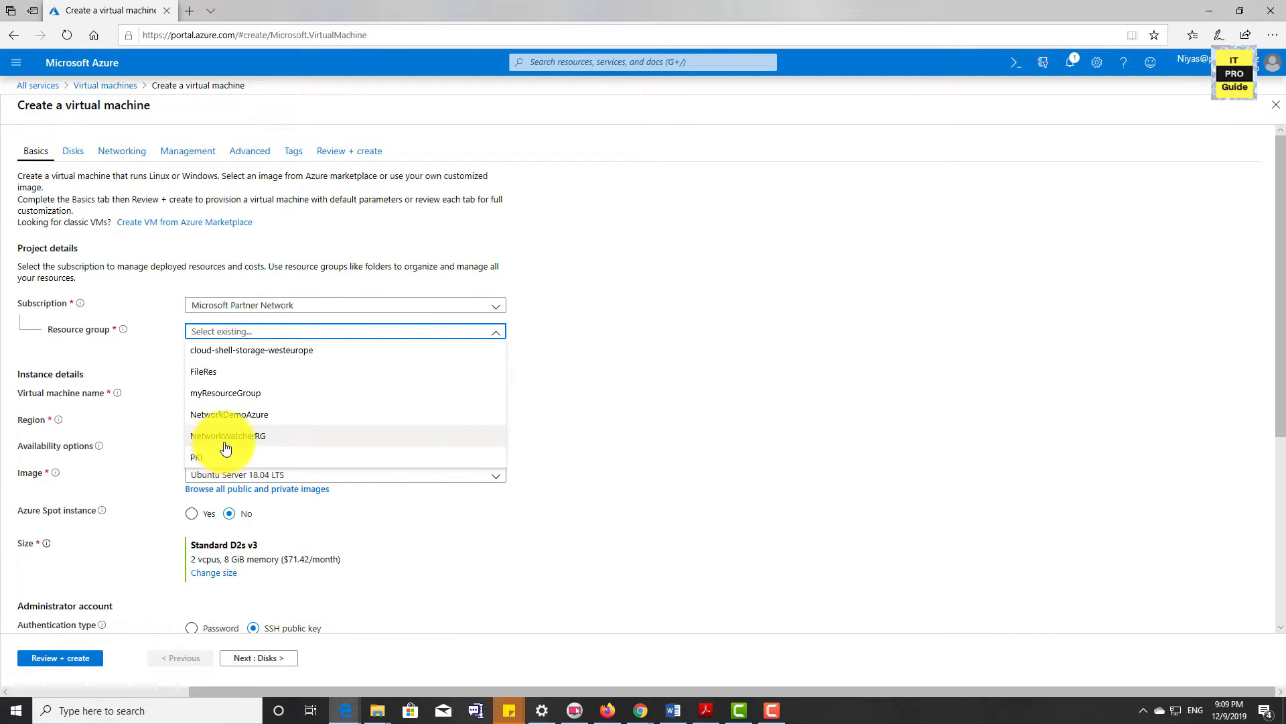
{"action": "left_click", "coordinate": [245, 415]}
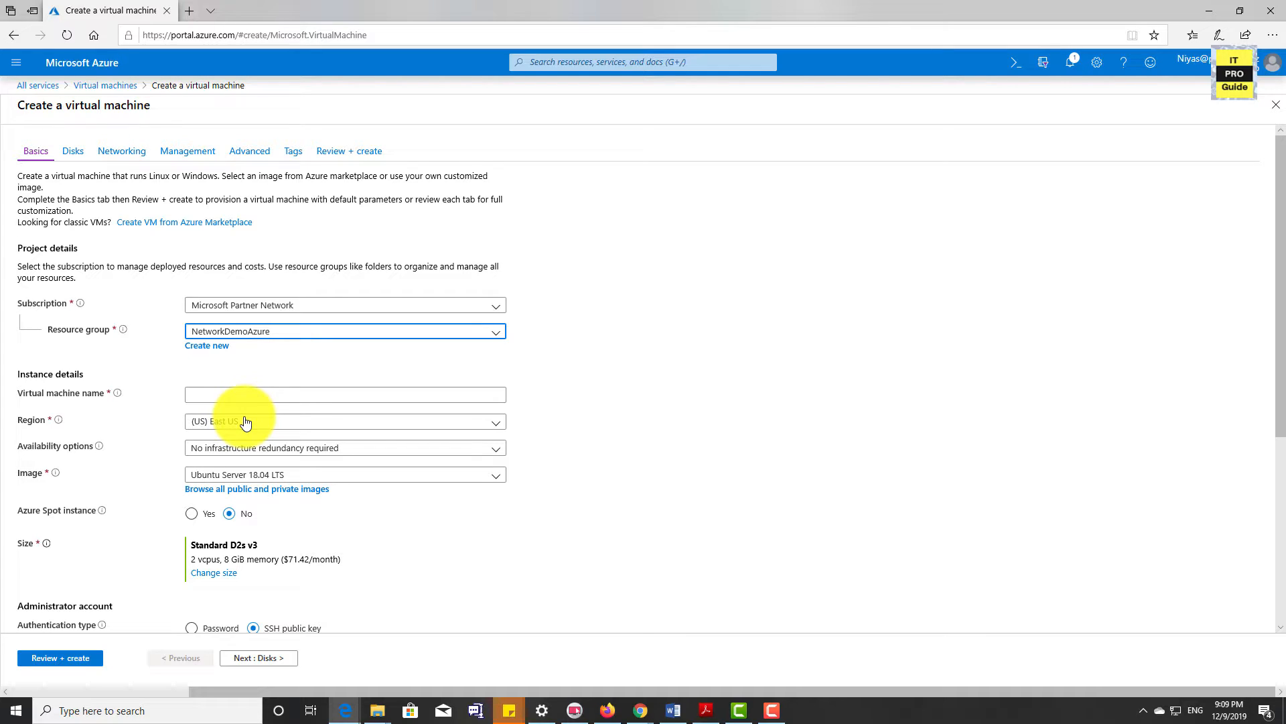
{"action": "left_click", "coordinate": [223, 396]}
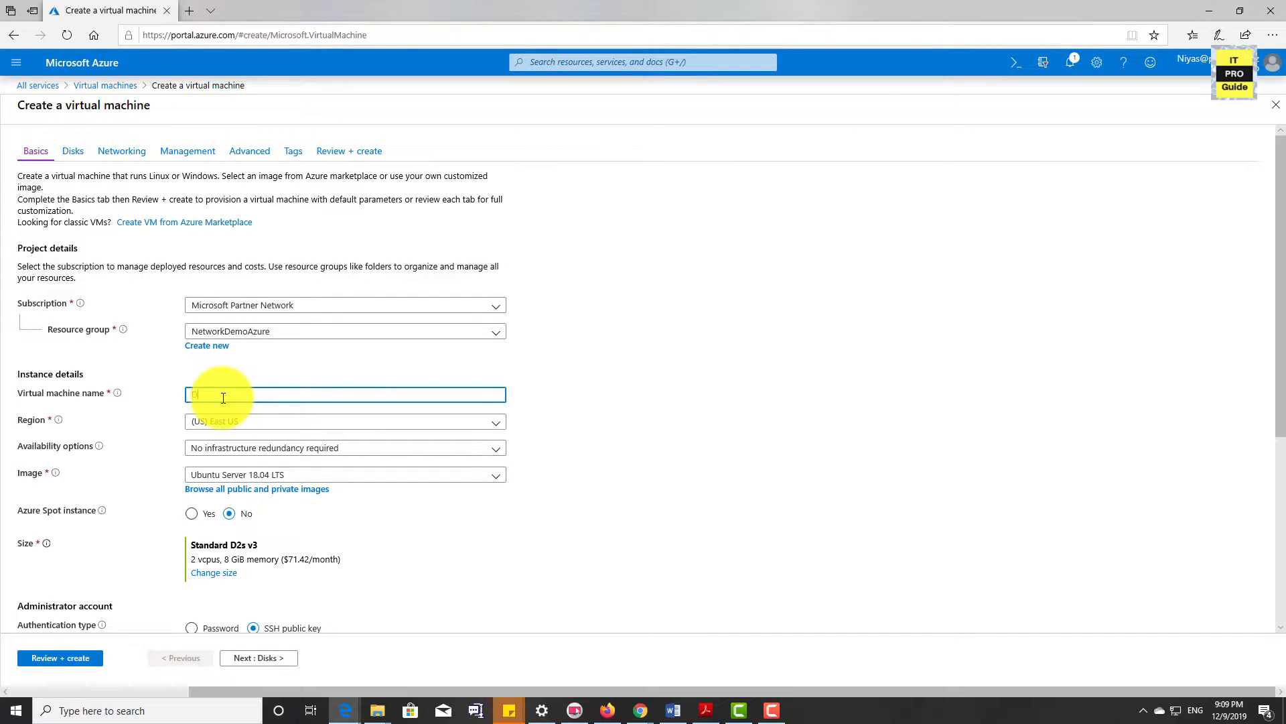
{"action": "type", "text": "DemoVM1"}
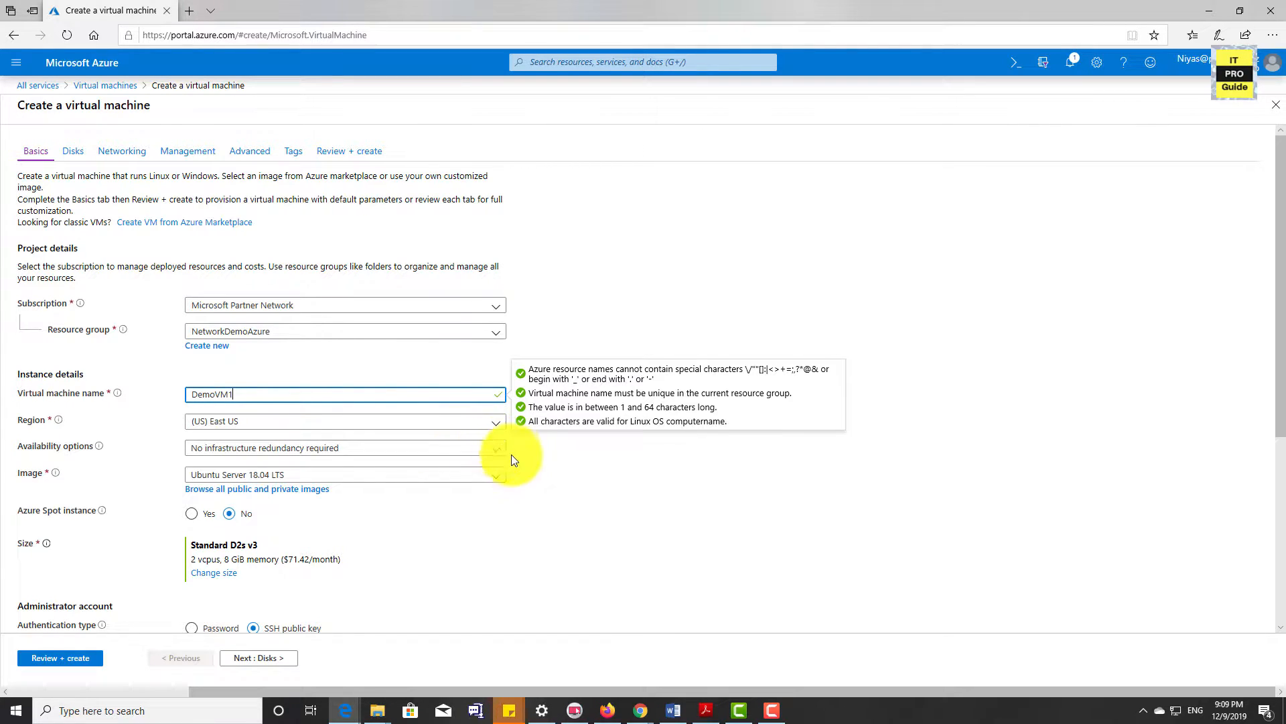
{"action": "left_click", "coordinate": [553, 471]}
Set the virtual machine's image to Windows Server 2016 Datacenter
{"action": "scroll", "coordinate": [552, 466], "scroll_direction": "down", "scroll_amount": 1}
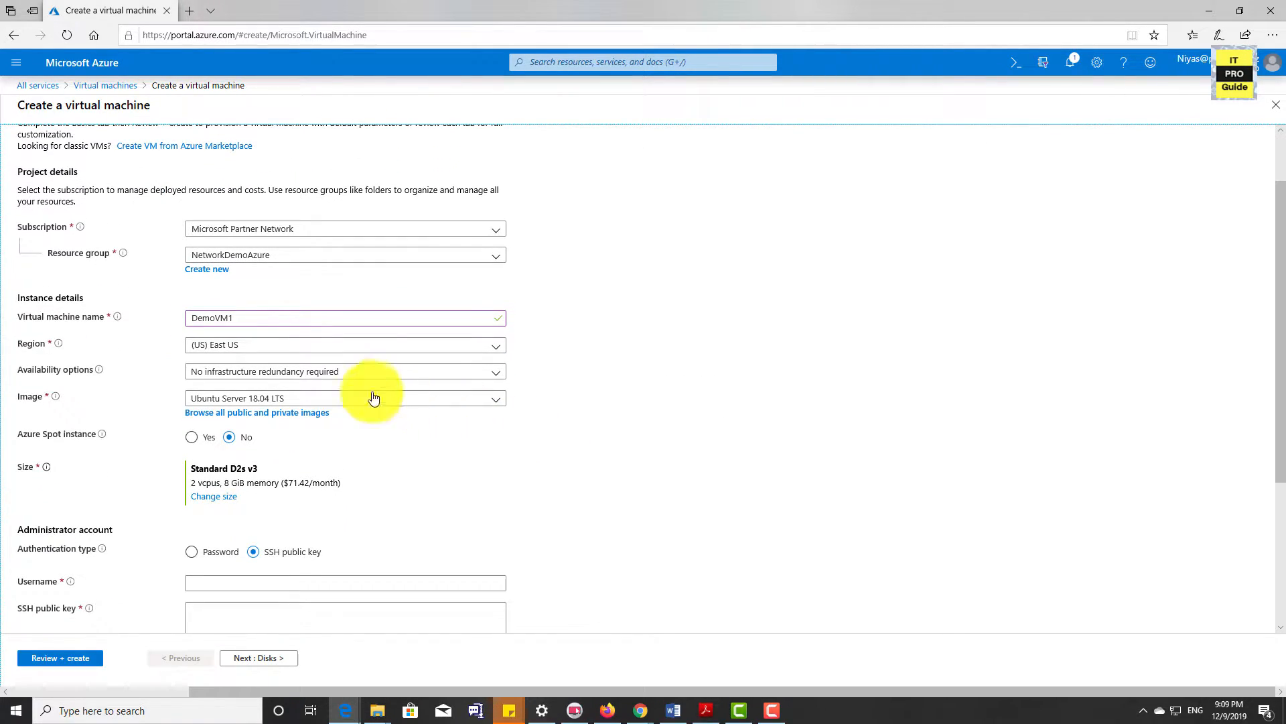
{"action": "left_click", "coordinate": [499, 399]}
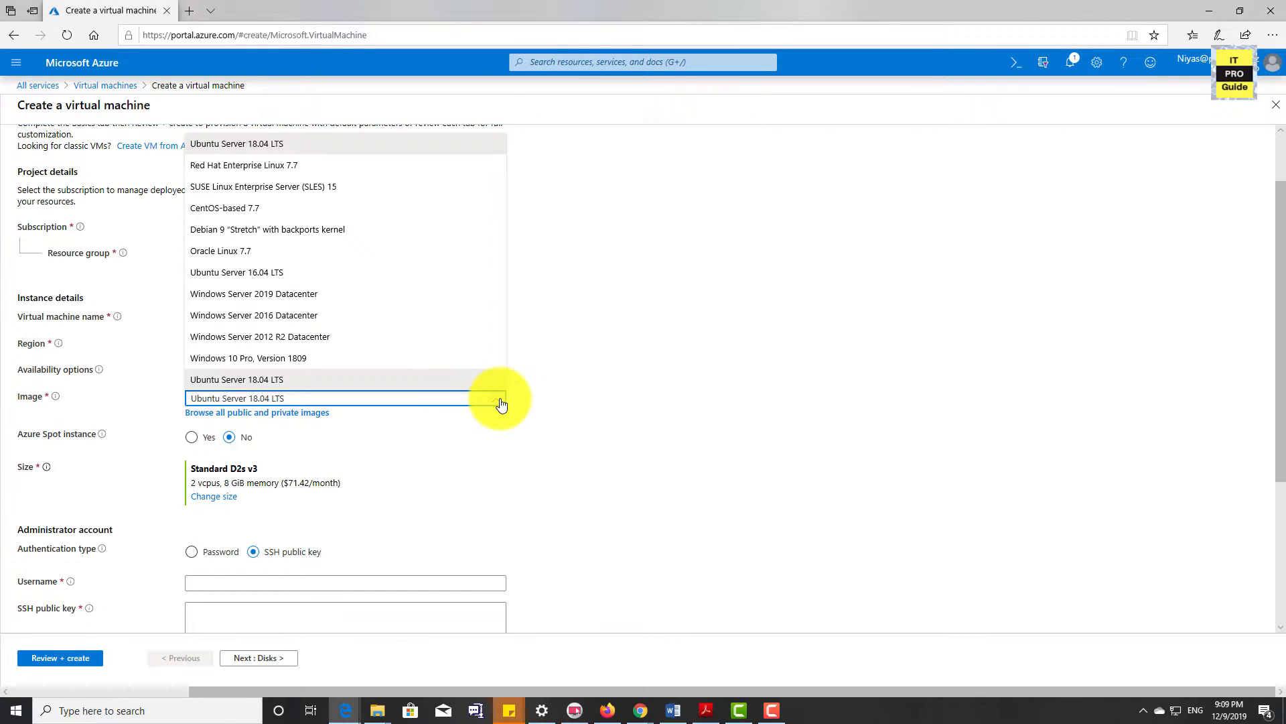
{"action": "left_click", "coordinate": [500, 401]}
{"action": "left_click", "coordinate": [436, 400]}
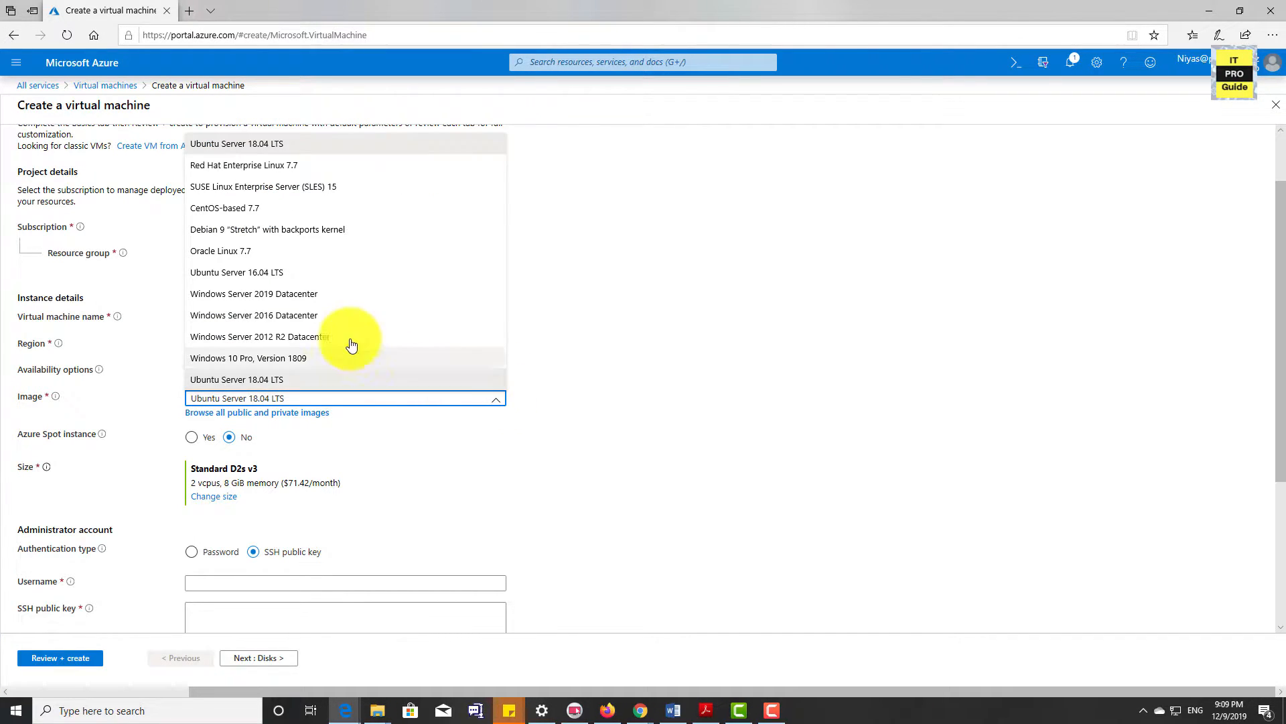
{"action": "left_click", "coordinate": [316, 317]}
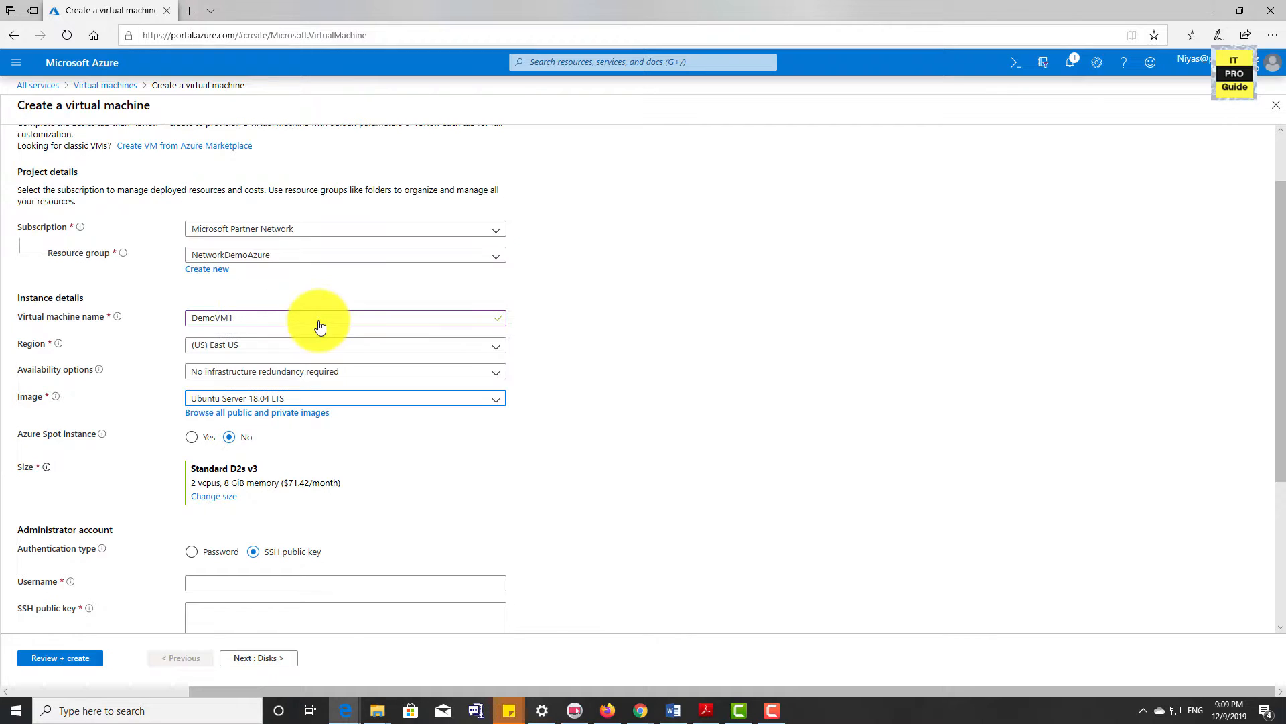
Enter the administrator account's username and password, and repeat the password in the confirmation field
{"action": "scroll", "coordinate": [655, 373], "scroll_direction": "down", "scroll_amount": 3}
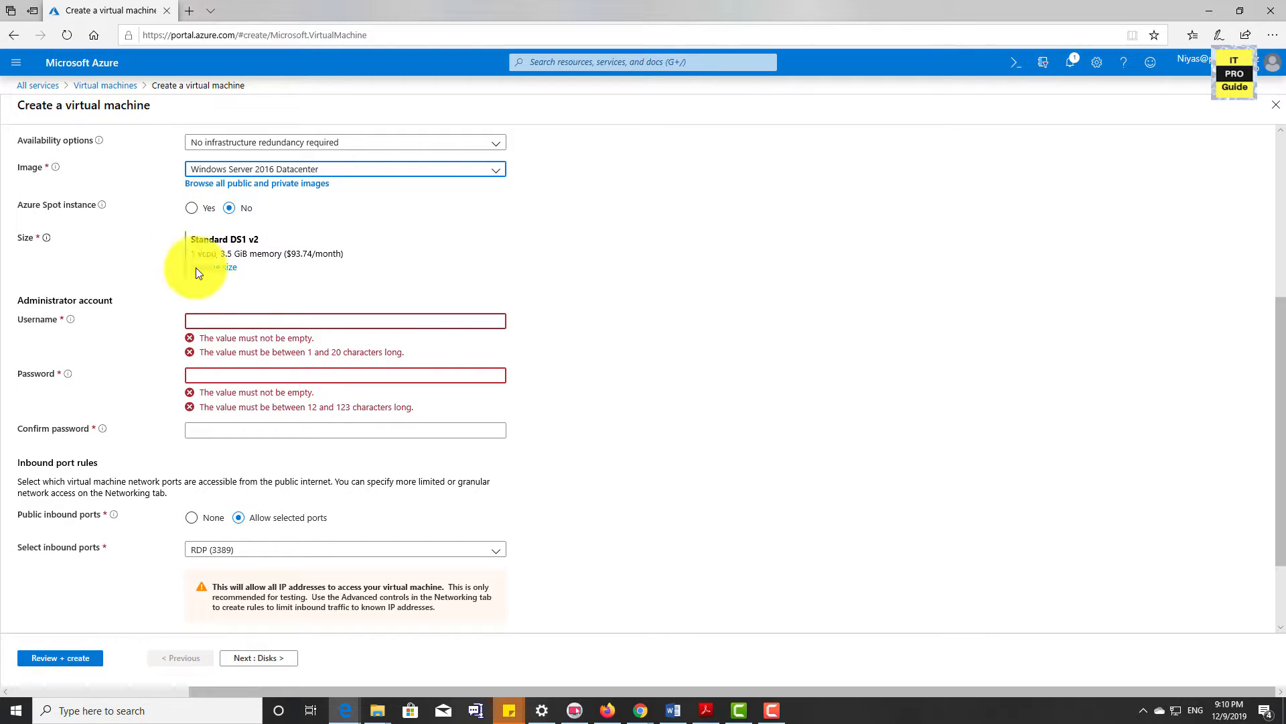
{"action": "scroll", "coordinate": [351, 280], "scroll_direction": "up", "scroll_amount": 1}
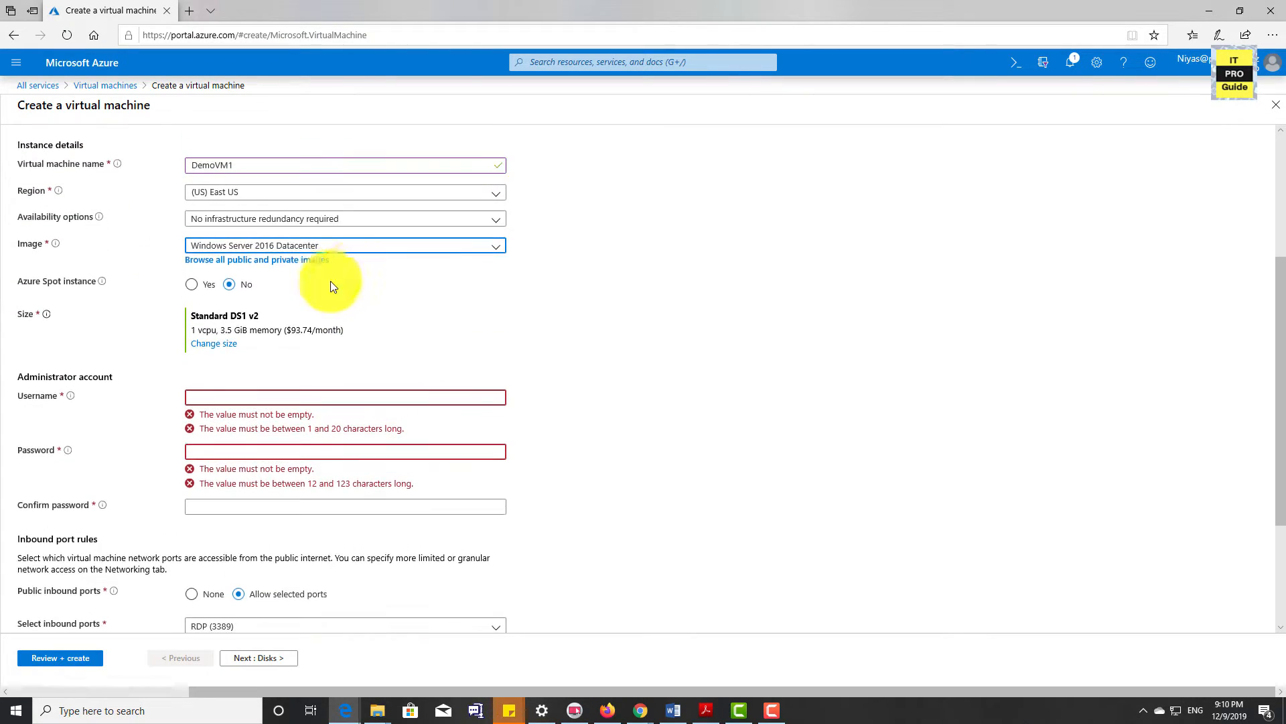
{"action": "left_click", "coordinate": [276, 400]}
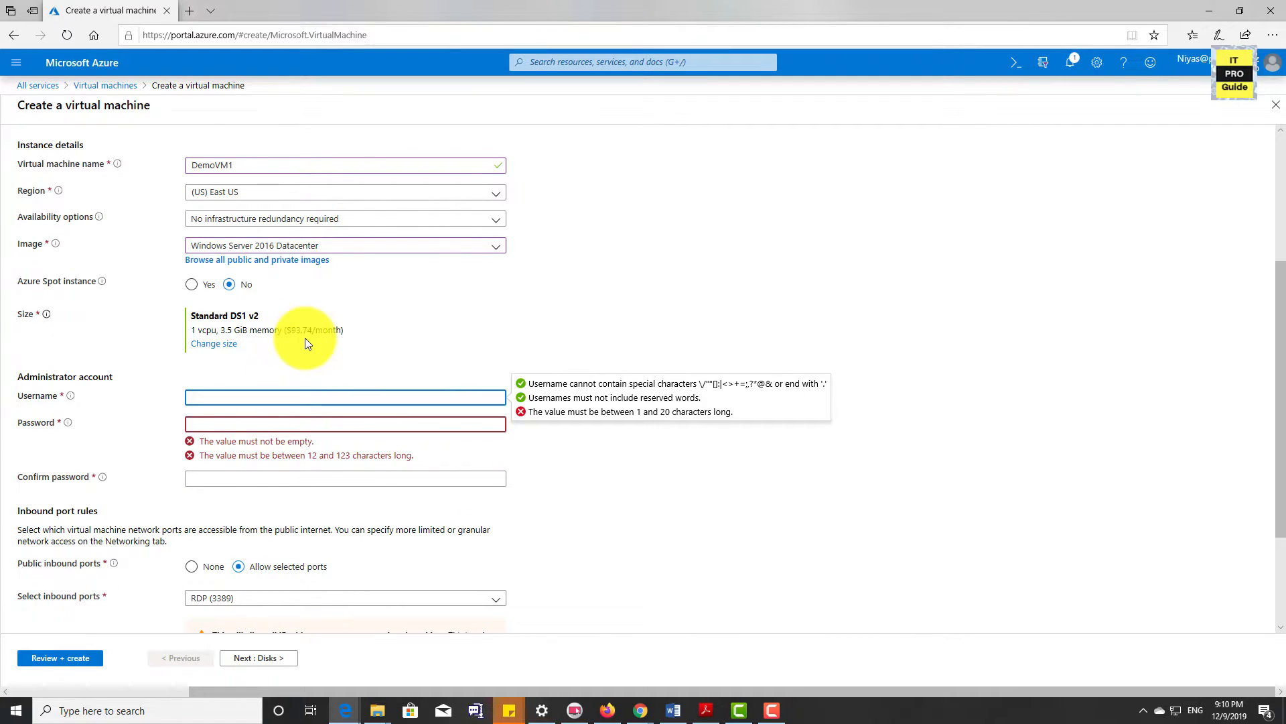
{"action": "type", "text": "niyasadm"}
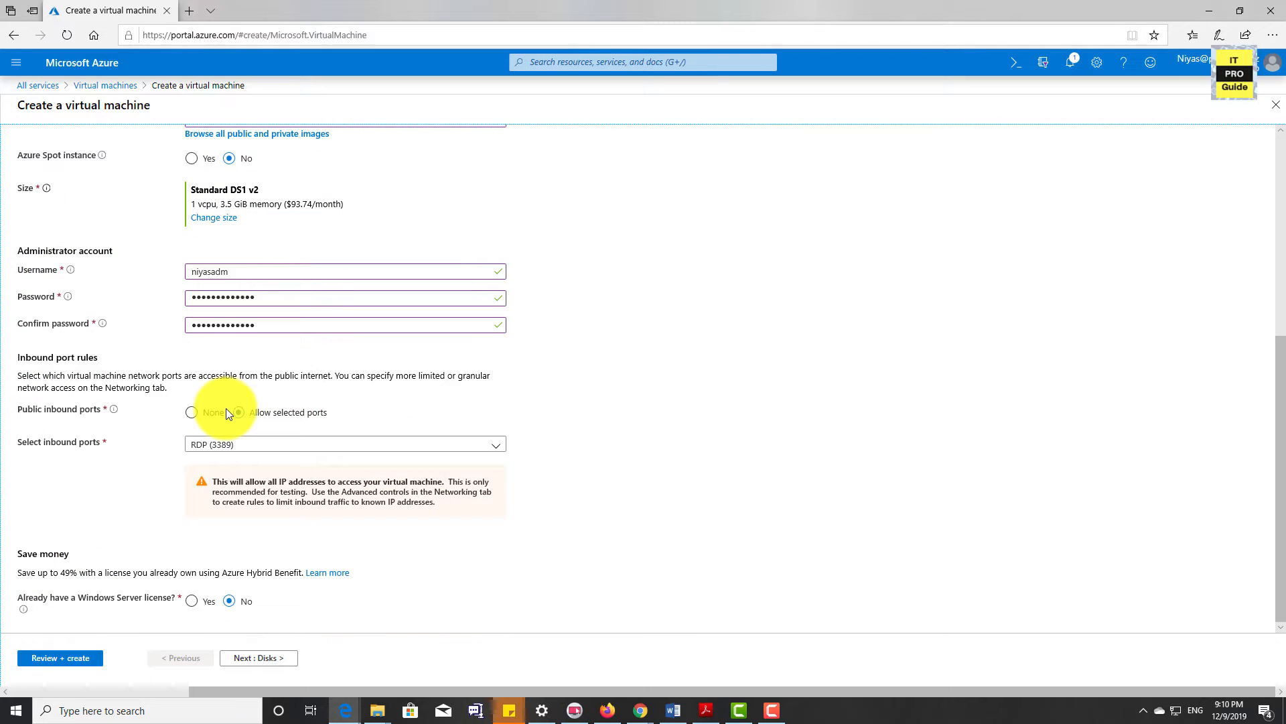
{"action": "left_click", "coordinate": [216, 412]}
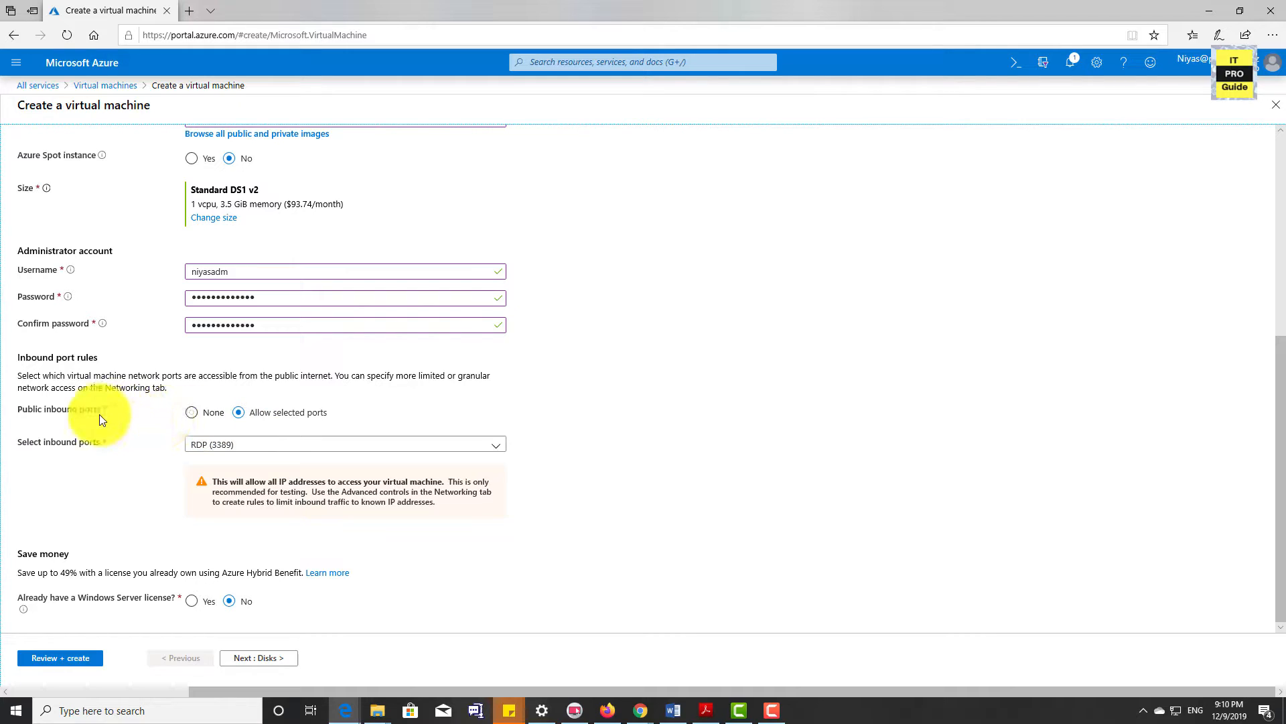
Check the public inbound port rule set to allow selected ports, and examine the inbound ports offered for selection
{"action": "left_click", "coordinate": [254, 422]}
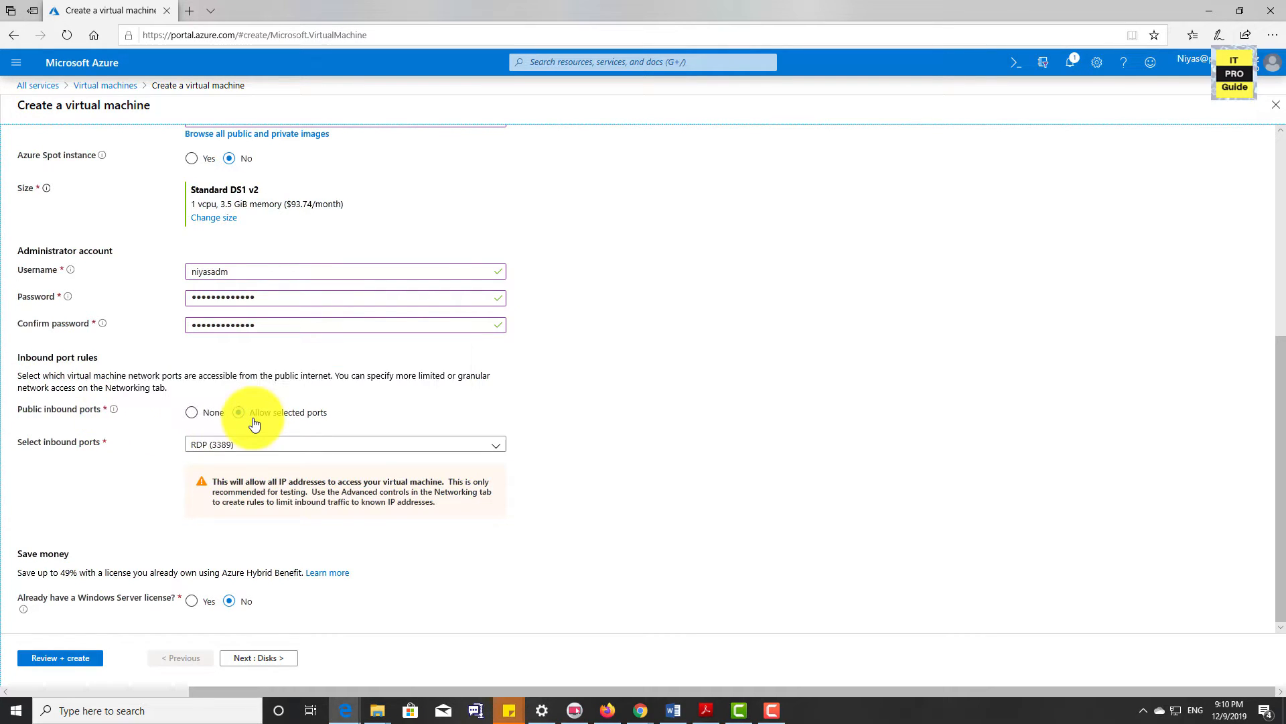
{"action": "left_click", "coordinate": [266, 445]}
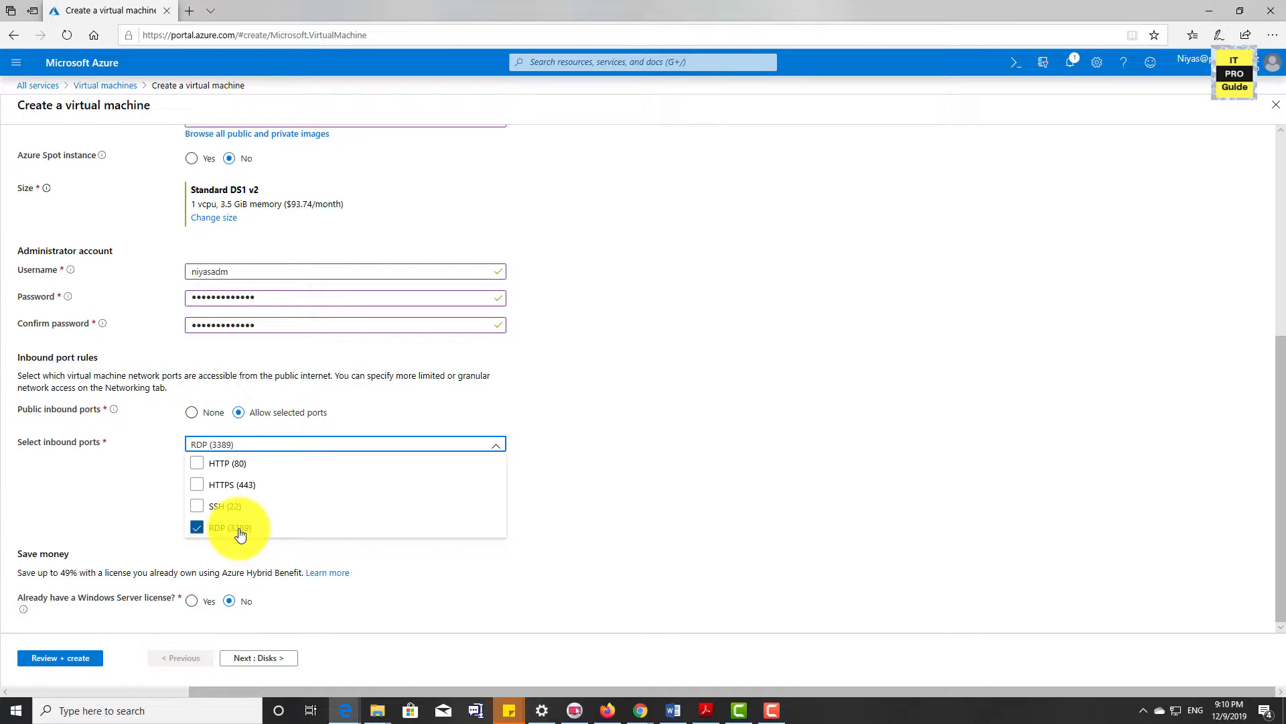
{"action": "left_click", "coordinate": [251, 445]}
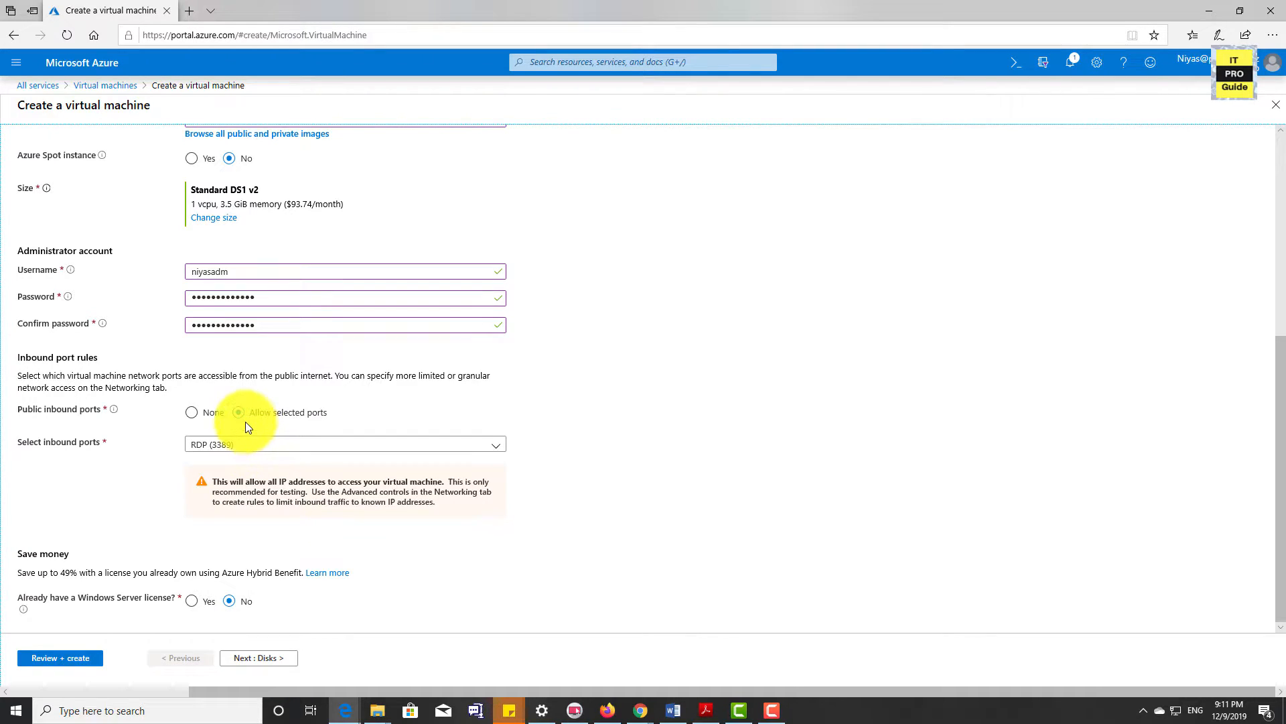
Select RDP (3389) as the allowed inbound port, and continue past the disk options to the networking settings
{"action": "left_click", "coordinate": [246, 444]}
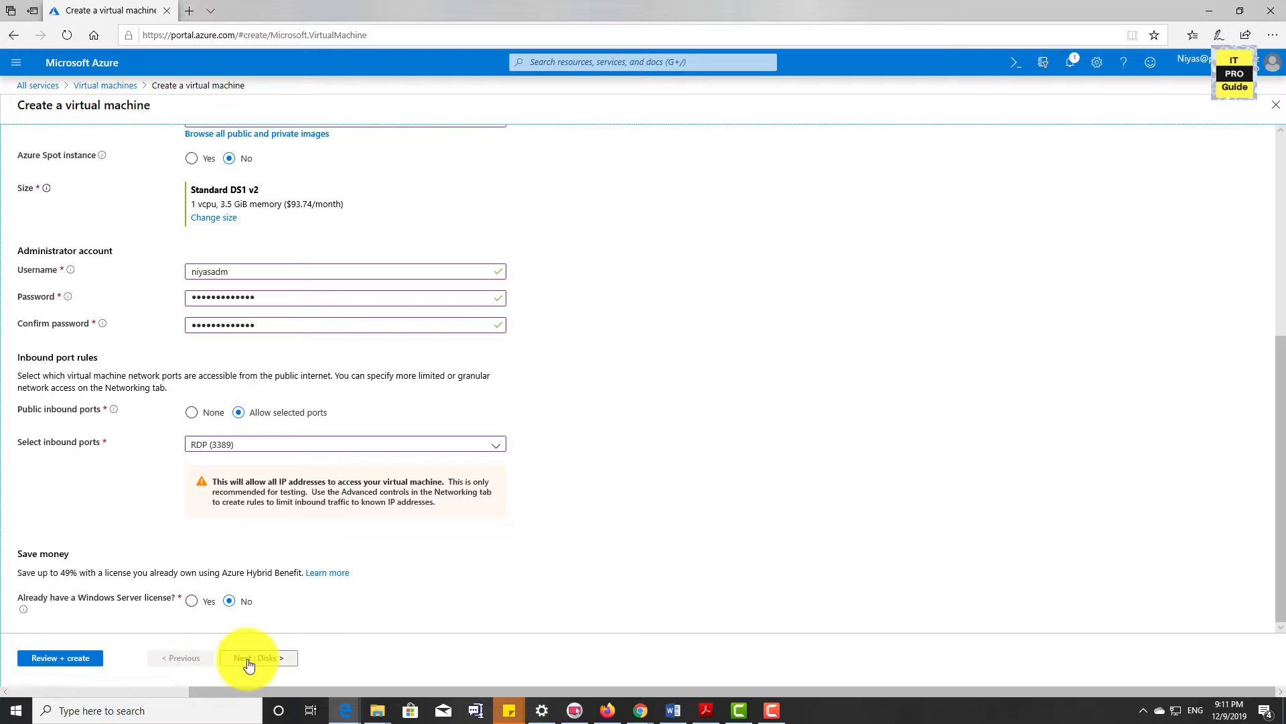
{"action": "left_click", "coordinate": [249, 660]}
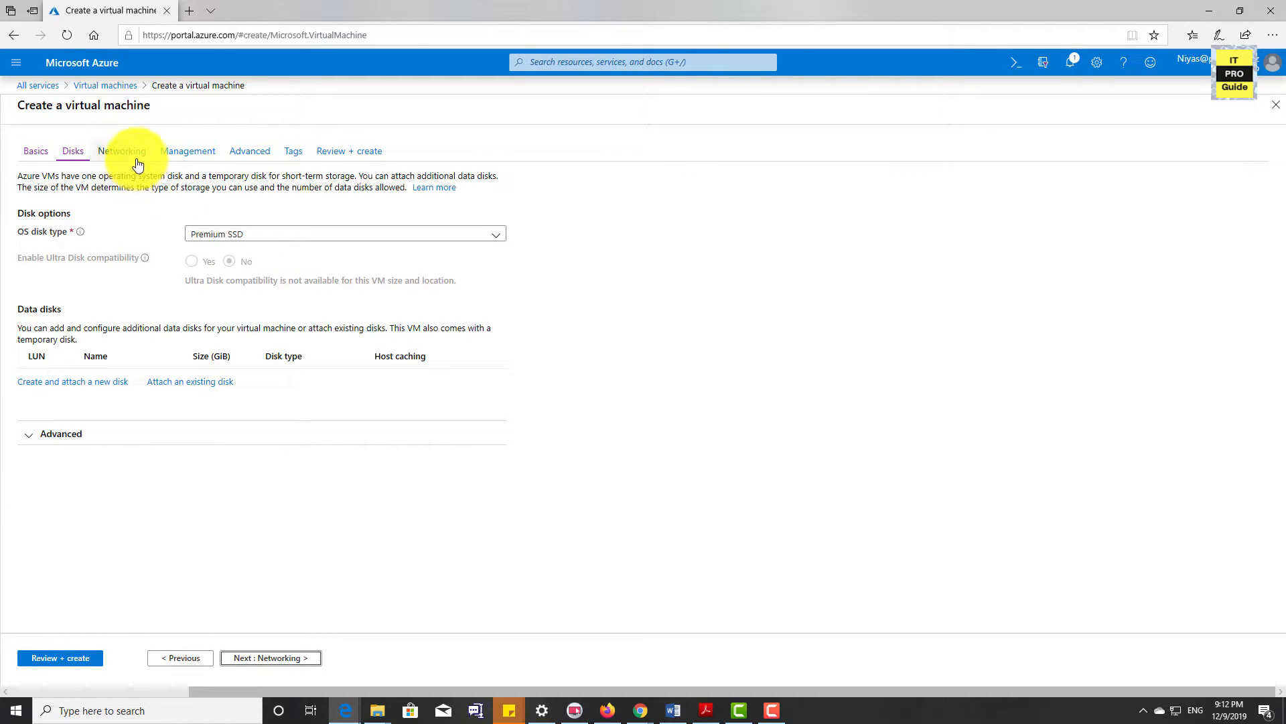
{"action": "left_click", "coordinate": [266, 660]}
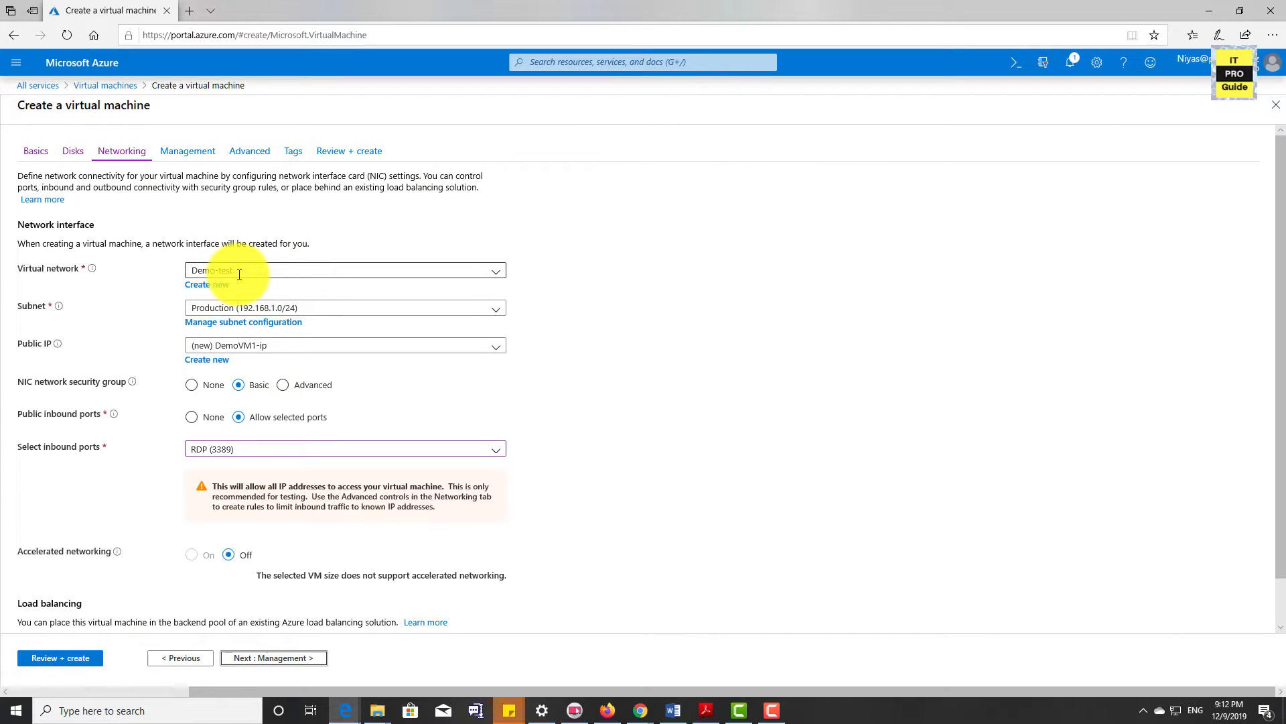
Place the virtual machine in the Demo-test virtual network and the Test (192.168.2.0/24) subnet
{"action": "left_click", "coordinate": [494, 273]}
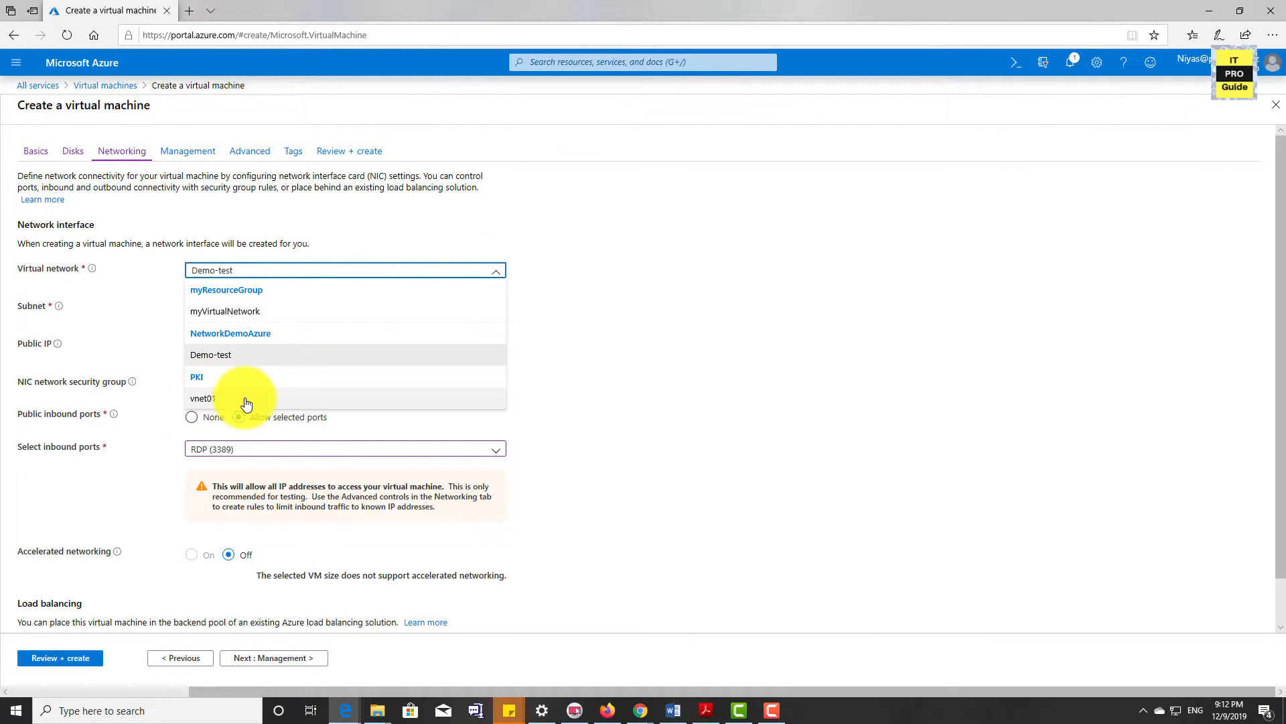
{"action": "left_click", "coordinate": [269, 312]}
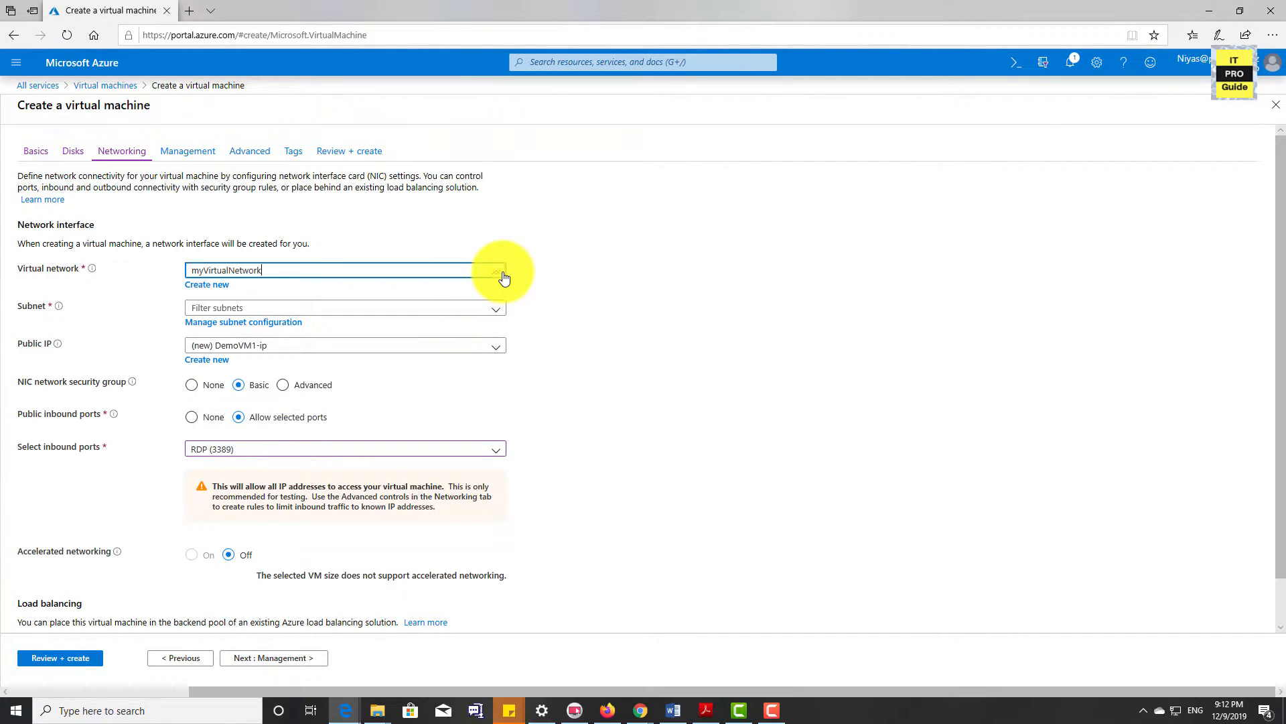
{"action": "left_click", "coordinate": [499, 272]}
{"action": "left_click", "coordinate": [254, 355]}
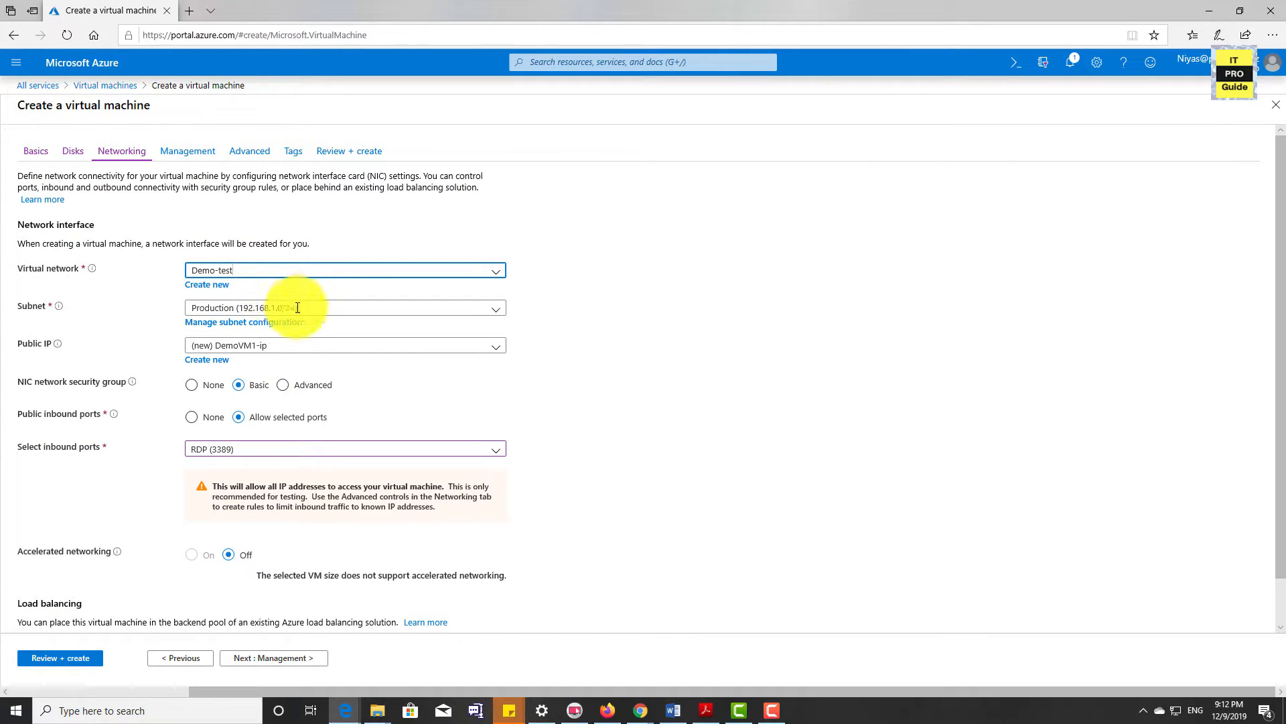
{"action": "left_click", "coordinate": [496, 311]}
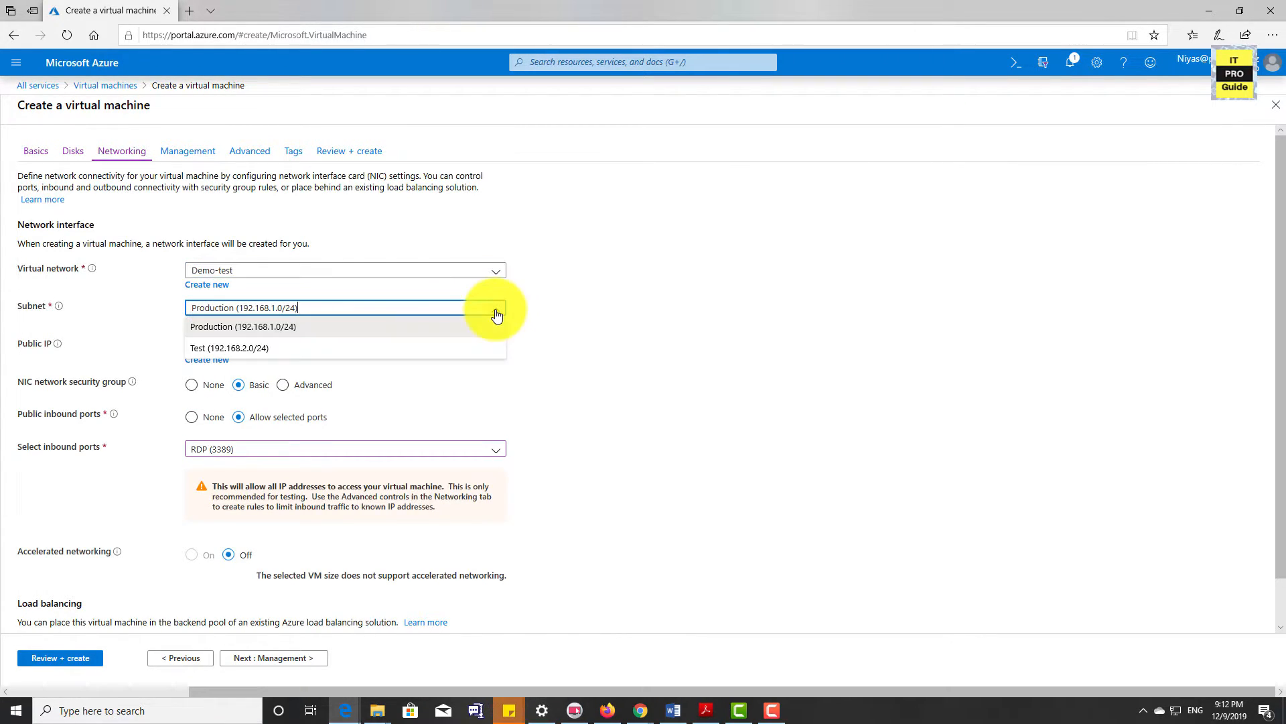
{"action": "left_click", "coordinate": [287, 349]}
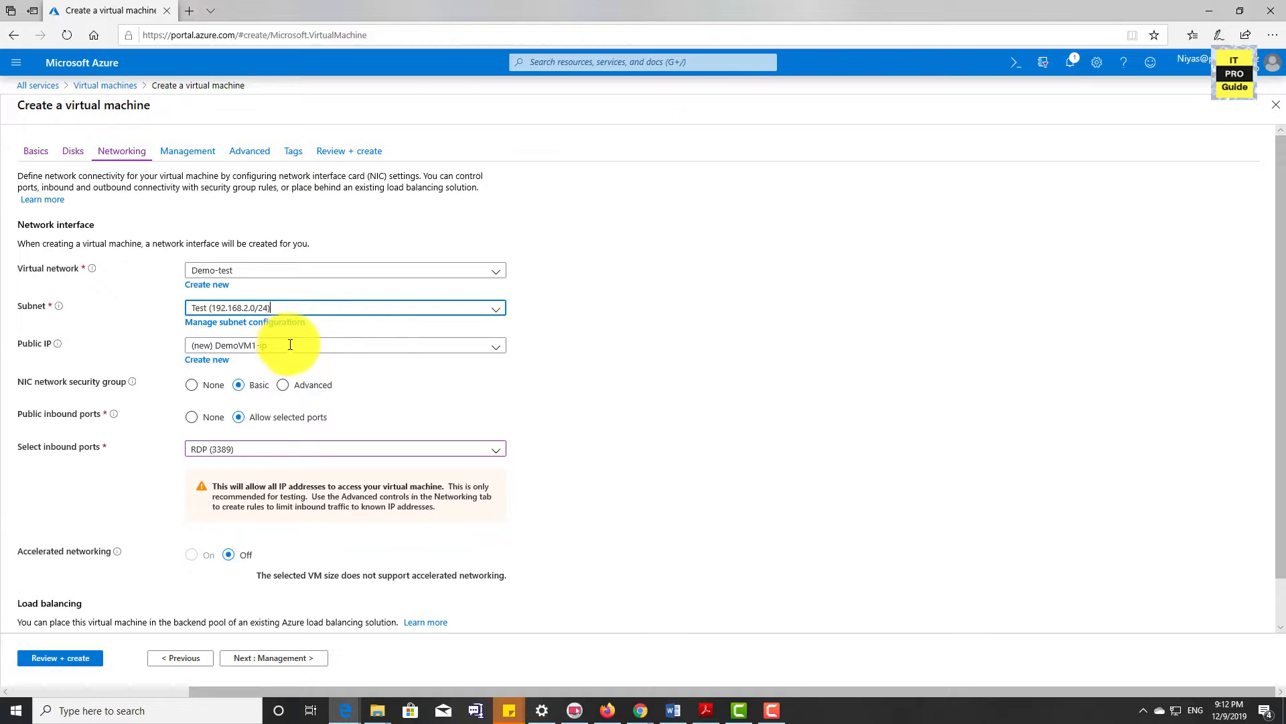
Set the public IP to None, and check the network security group and inbound port settings
{"action": "left_click", "coordinate": [496, 353]}
{"action": "left_click", "coordinate": [500, 353]}
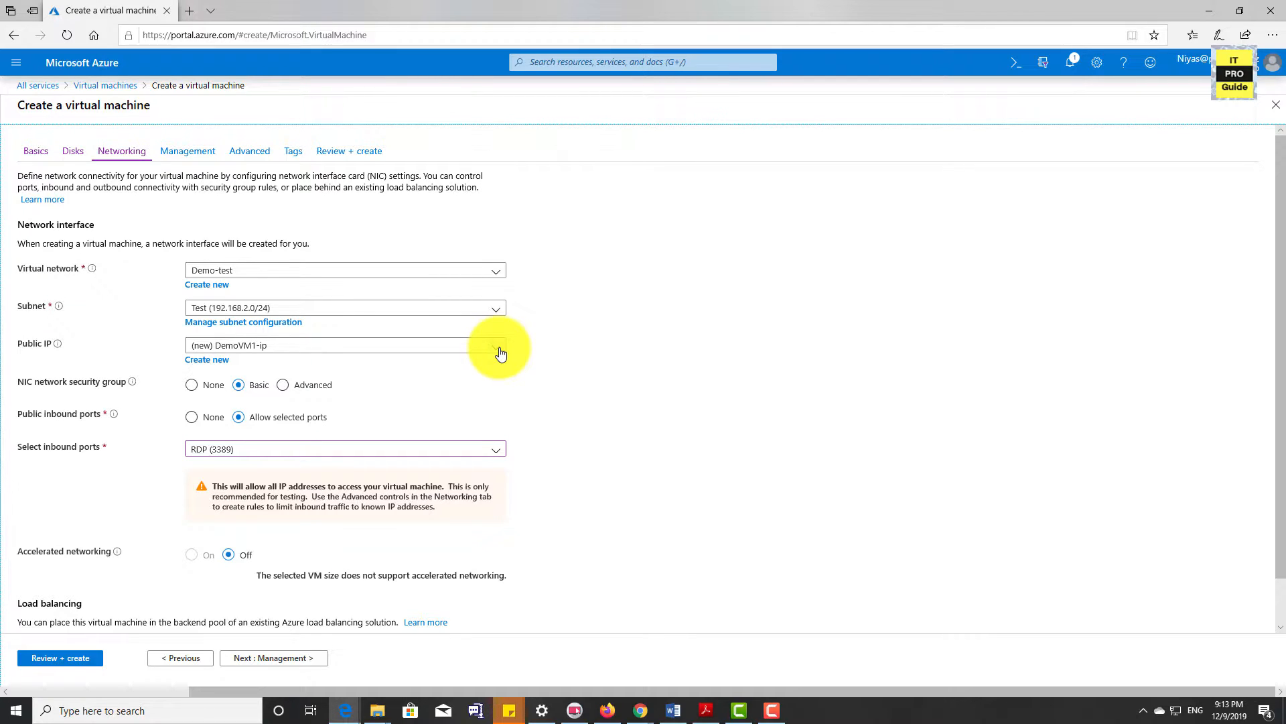
{"action": "left_click", "coordinate": [500, 354]}
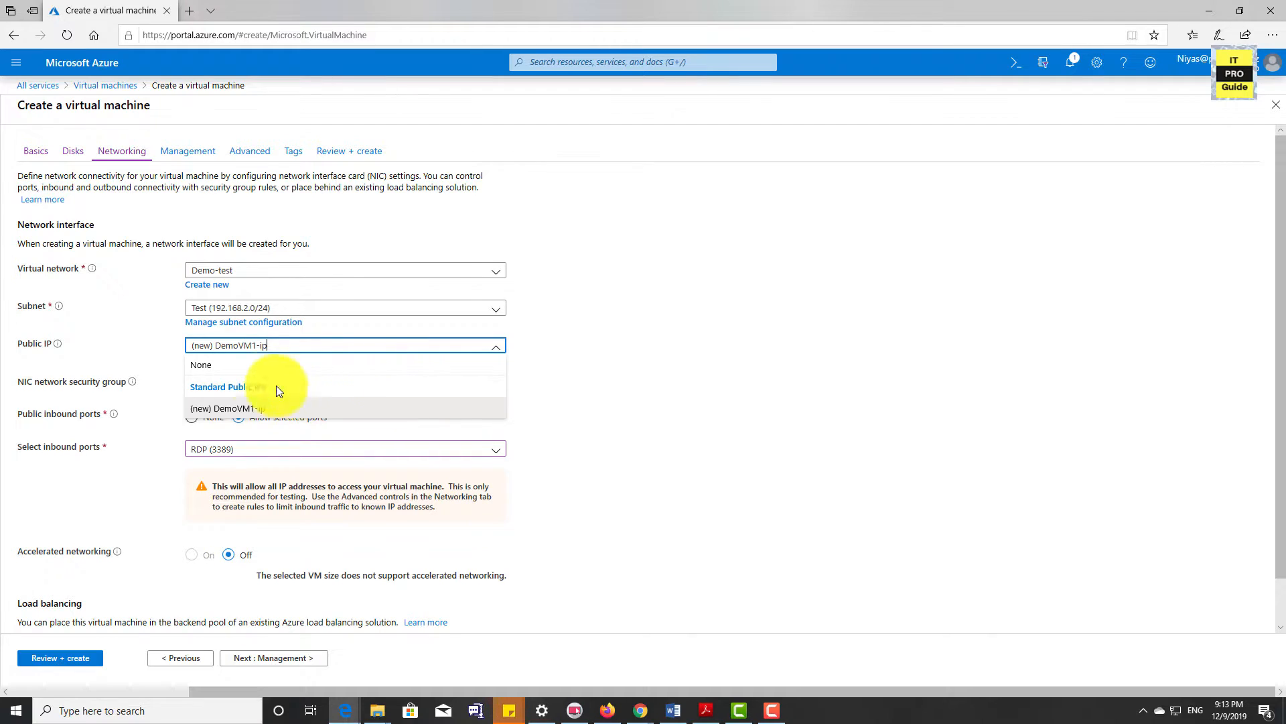
{"action": "left_click", "coordinate": [217, 373]}
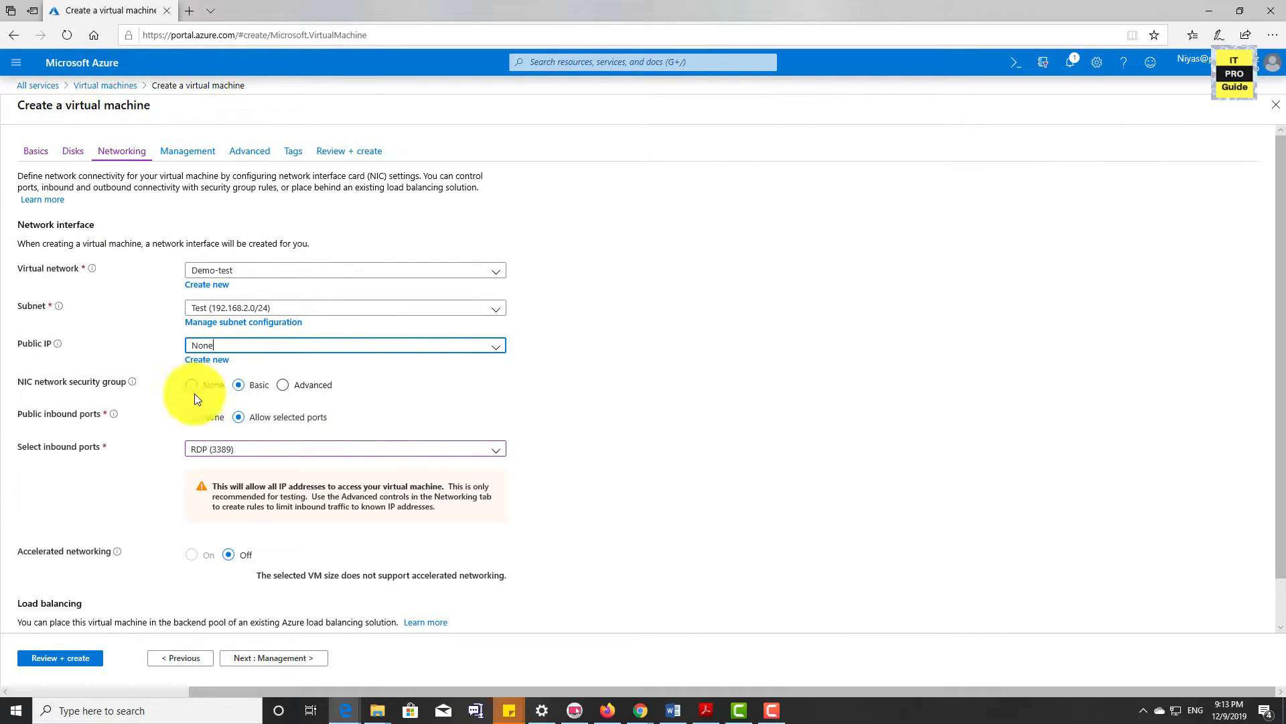
{"action": "mouse_move", "coordinate": [133, 385]}
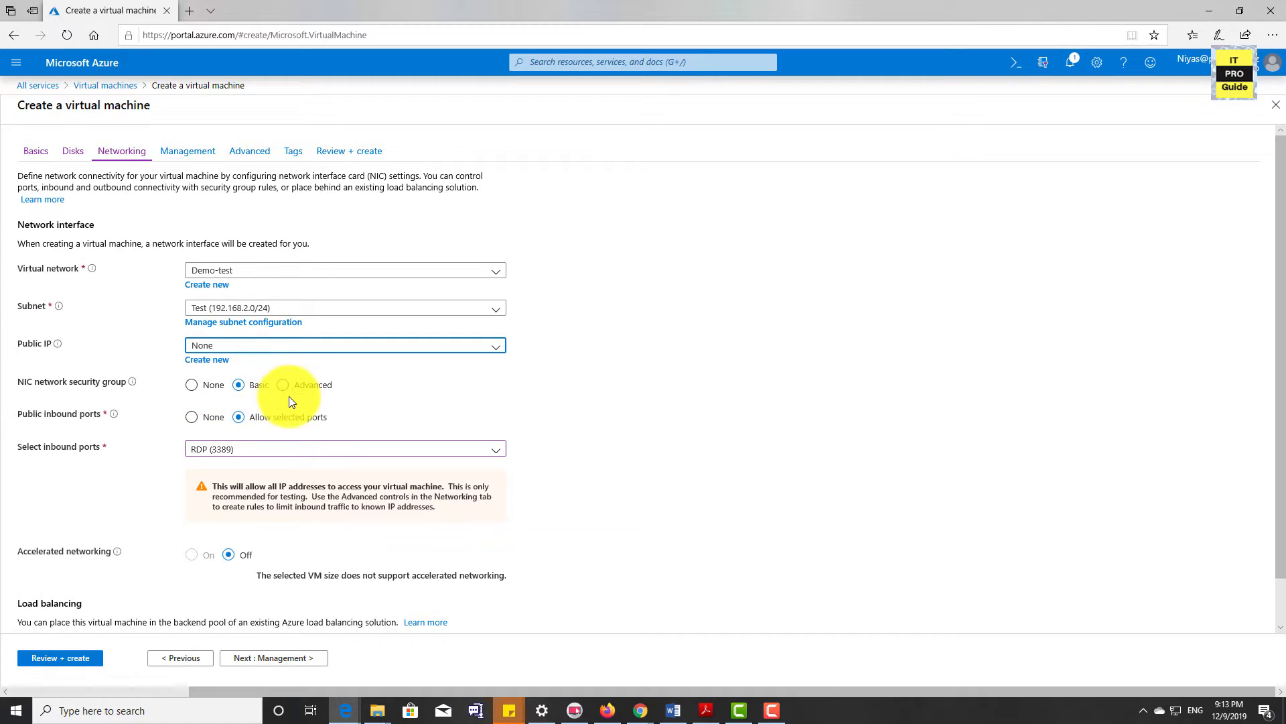
{"action": "scroll", "coordinate": [396, 436], "scroll_direction": "down", "scroll_amount": 1}
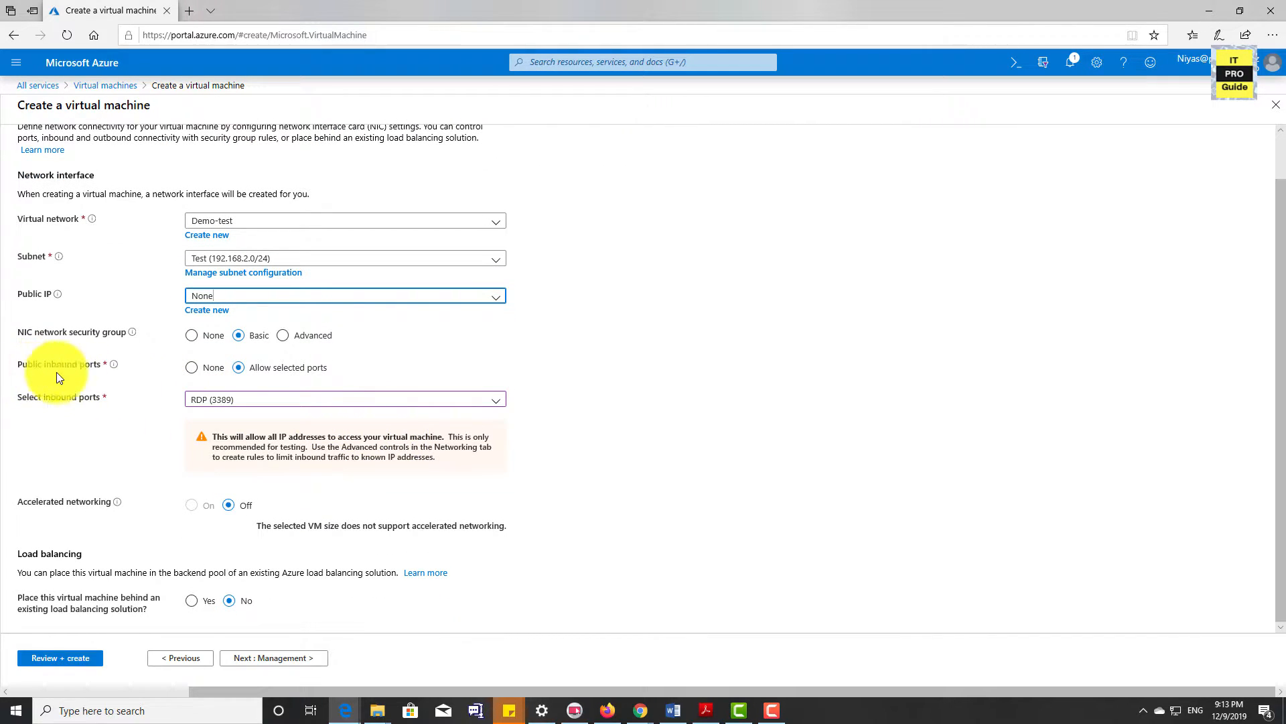
{"action": "left_click", "coordinate": [272, 401]}
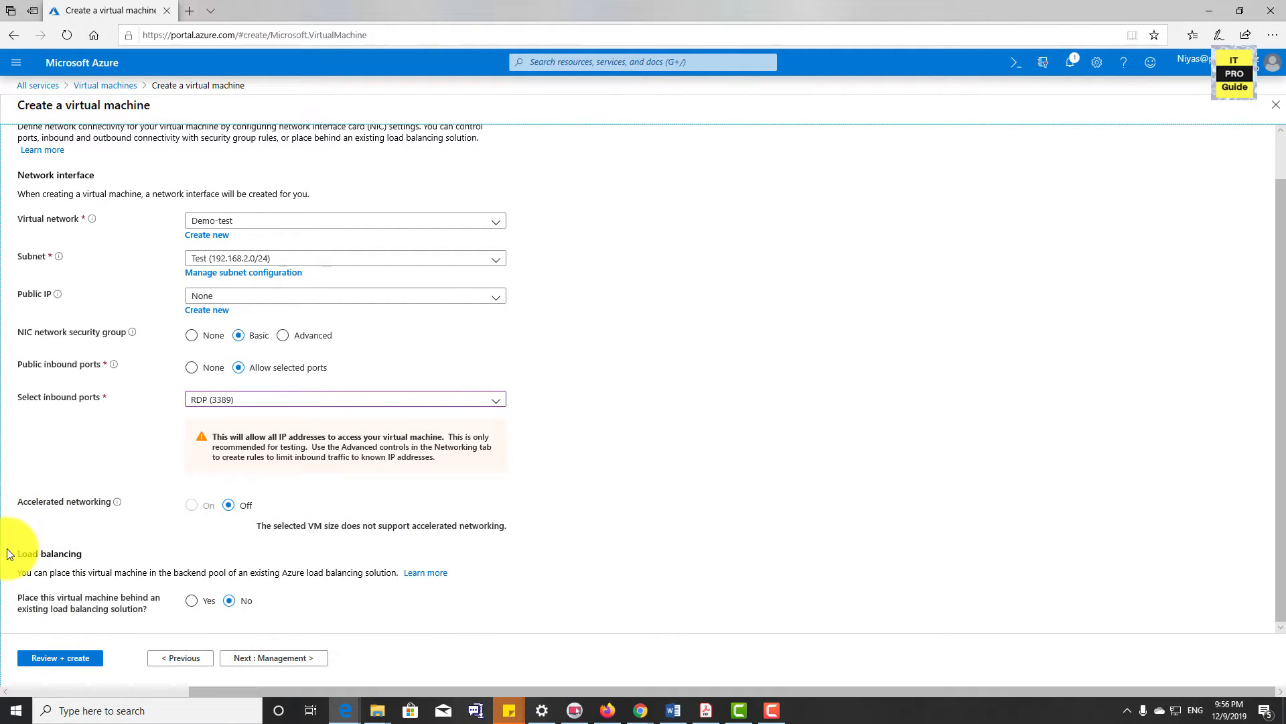
Validate the virtual machine configuration, review its summary and RDP port notice, and create the virtual machine
{"action": "scroll", "coordinate": [111, 626], "scroll_direction": "up", "scroll_amount": 1}
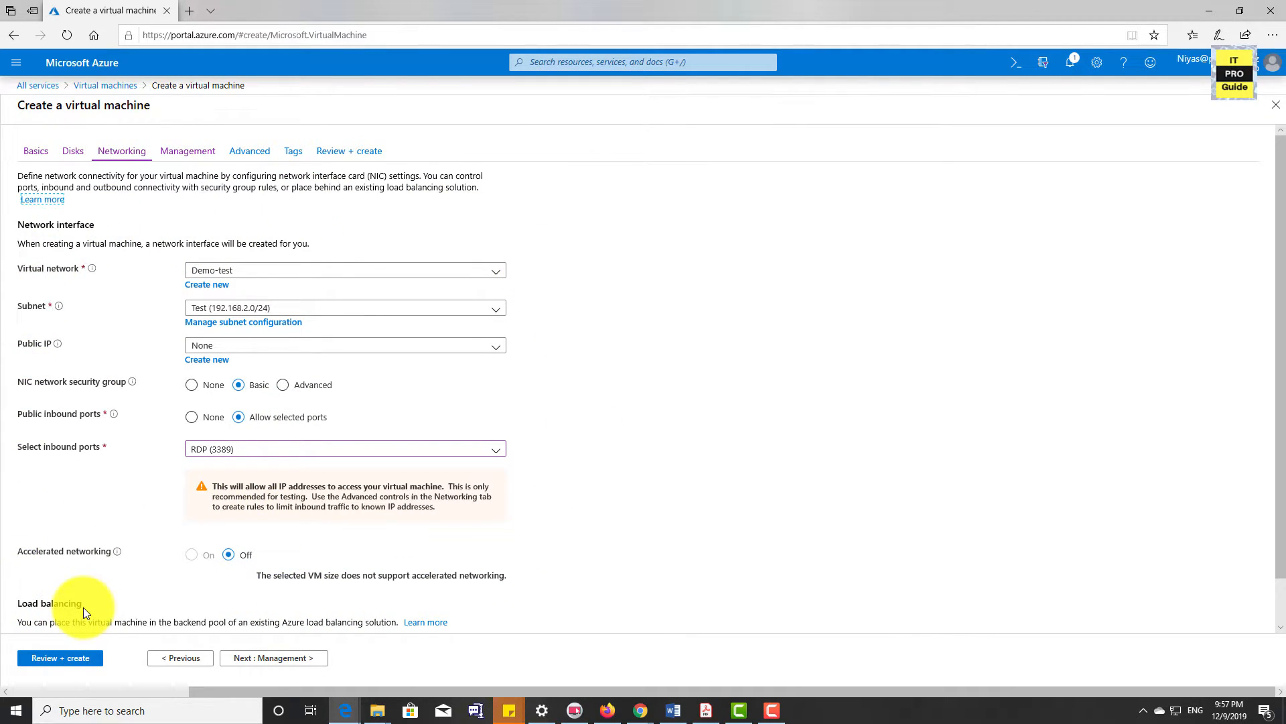
{"action": "left_click", "coordinate": [61, 658]}
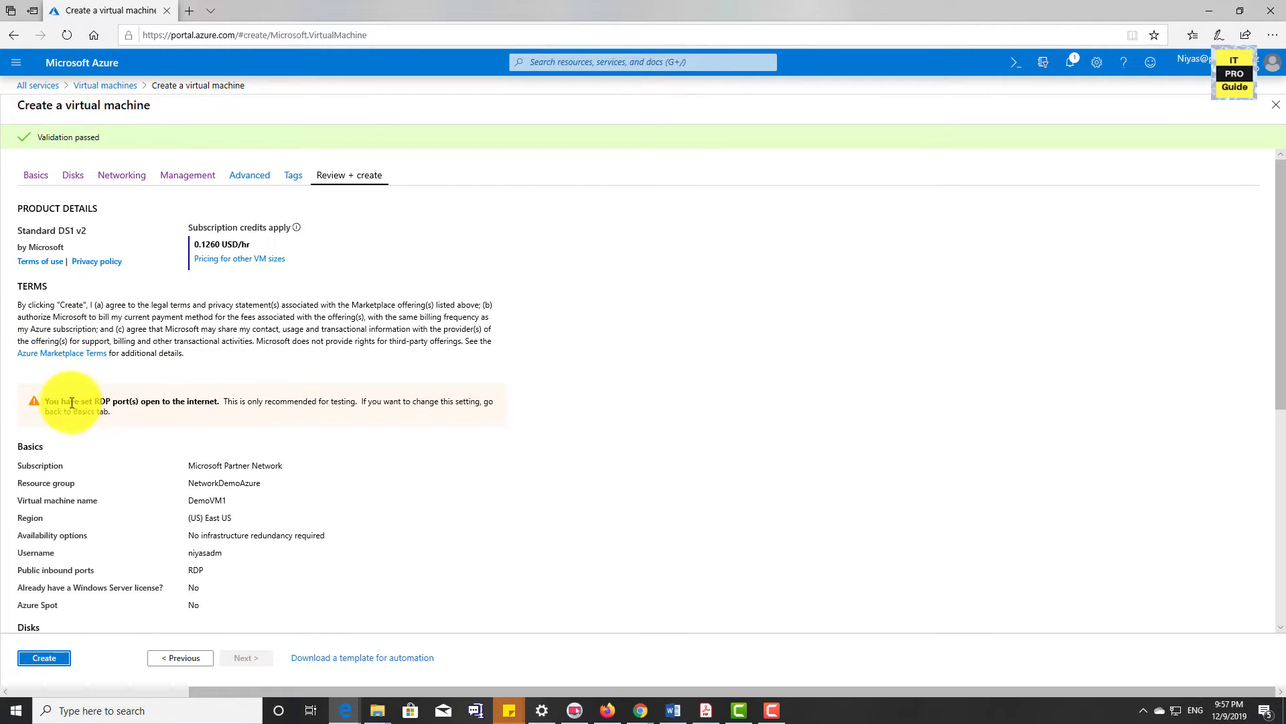
{"action": "left_click_drag", "start_coordinate": [35, 401], "coordinate": [215, 403]}
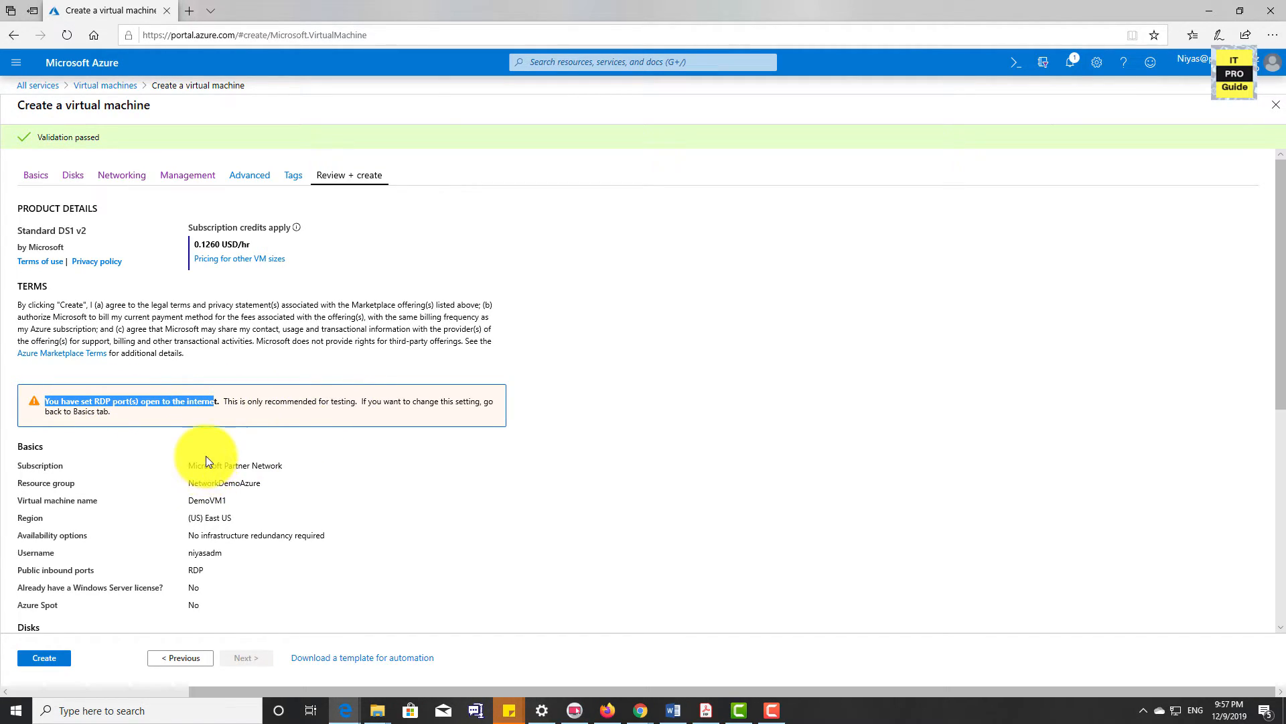
{"action": "left_click", "coordinate": [209, 428]}
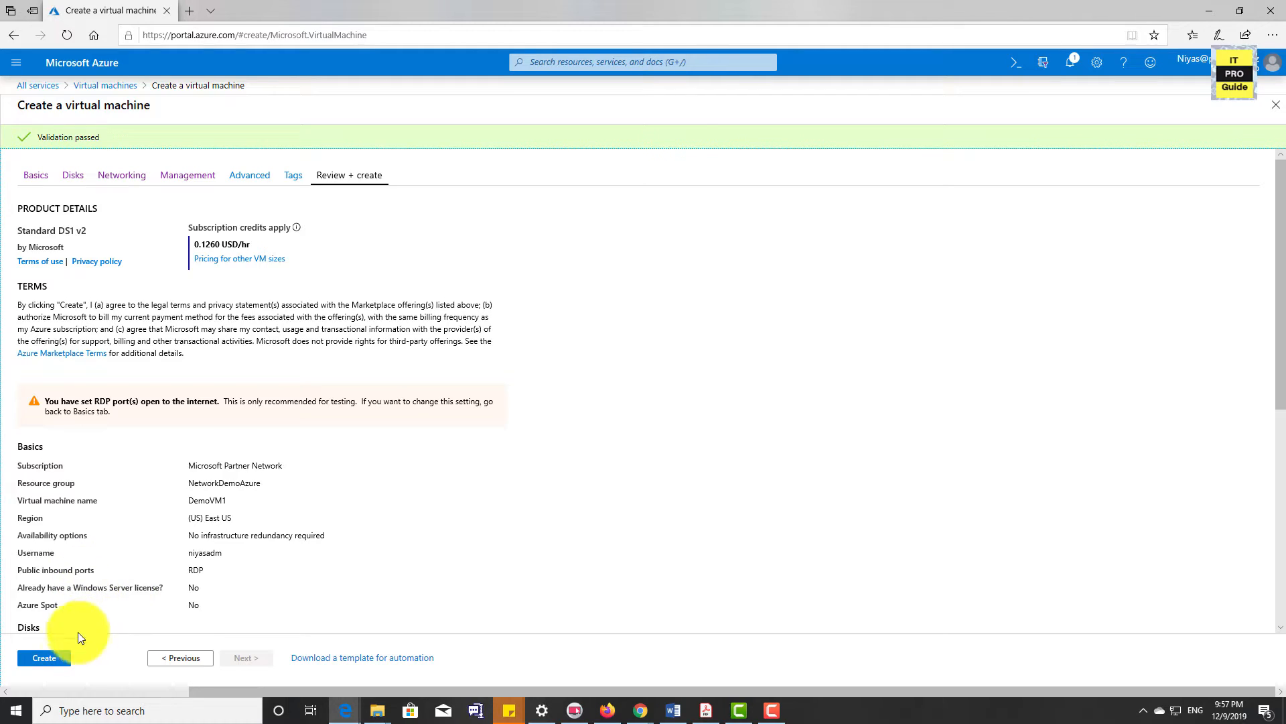
{"action": "left_click", "coordinate": [44, 659]}
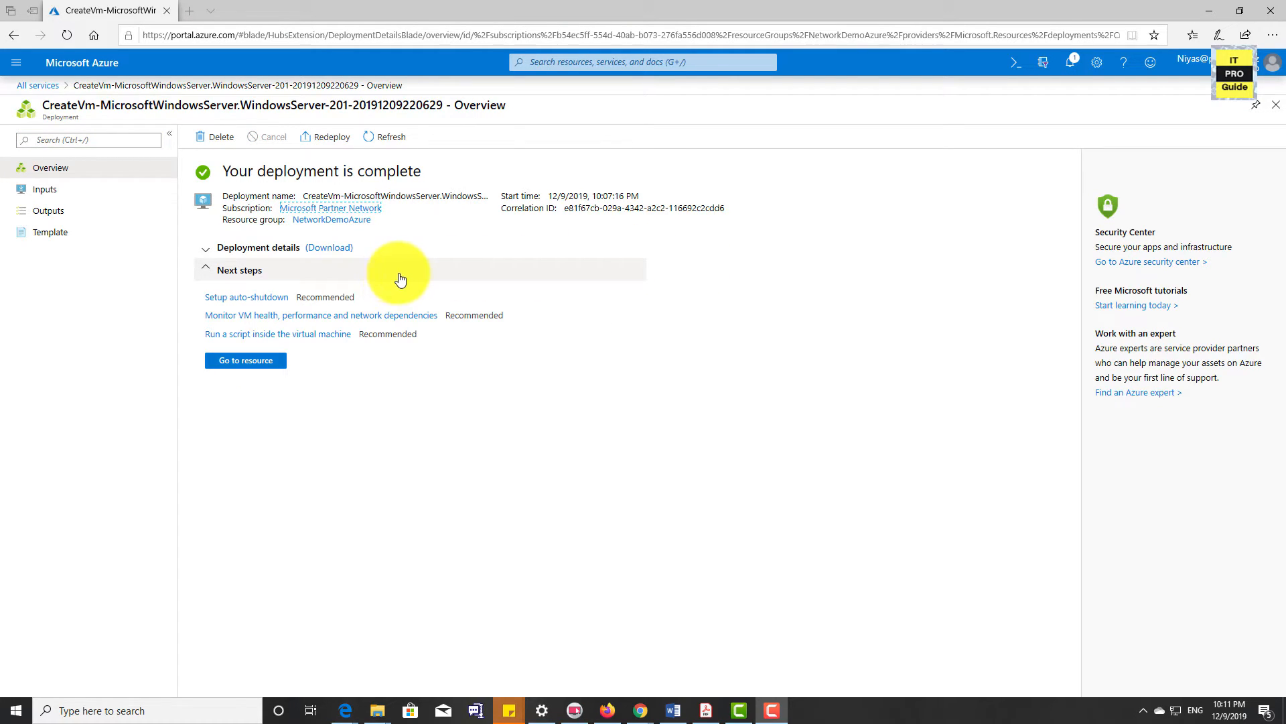
Go to the list of virtual machines and open the overview of DemoVM1
{"action": "left_click", "coordinate": [16, 62]}
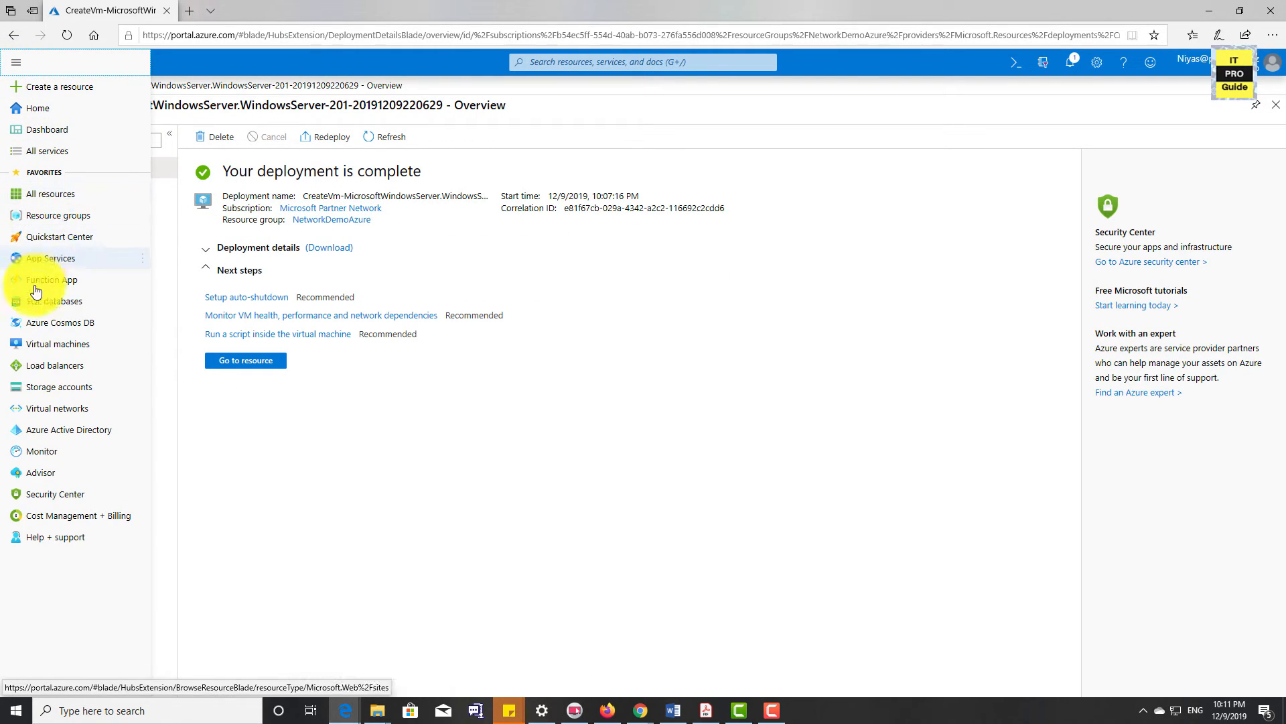
{"action": "left_click", "coordinate": [44, 342]}
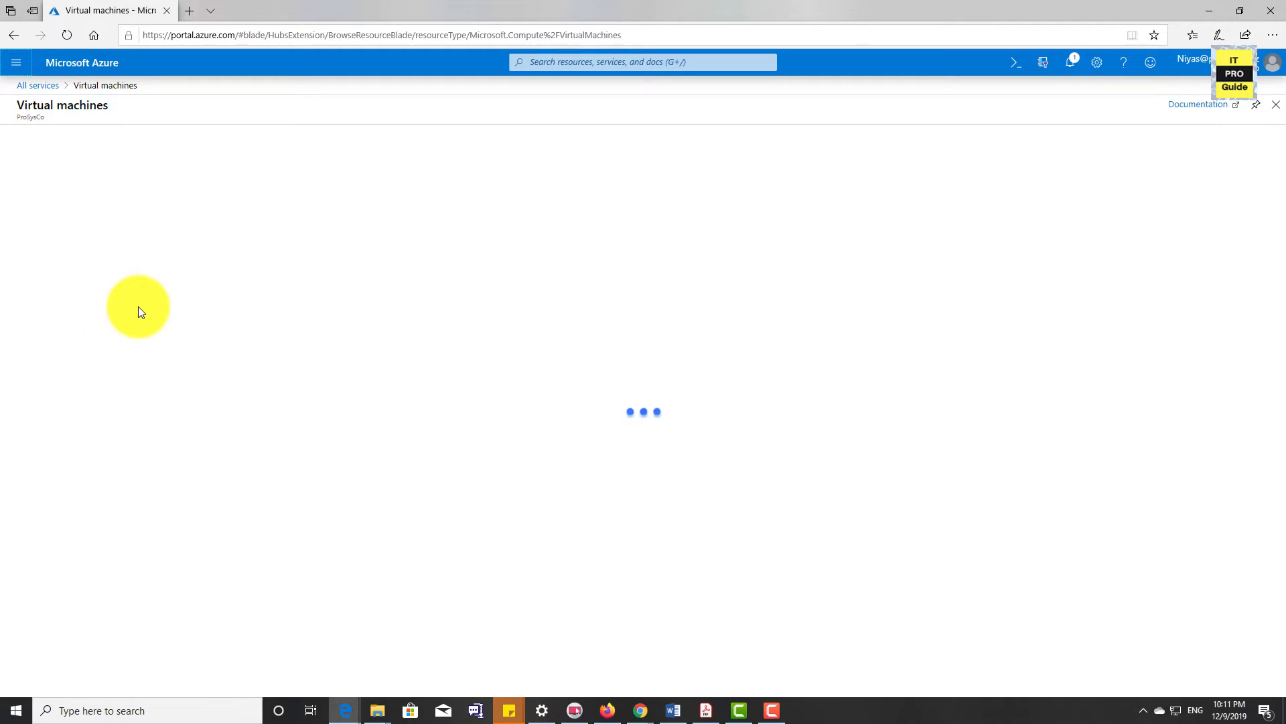
{"action": "left_click", "coordinate": [86, 248]}
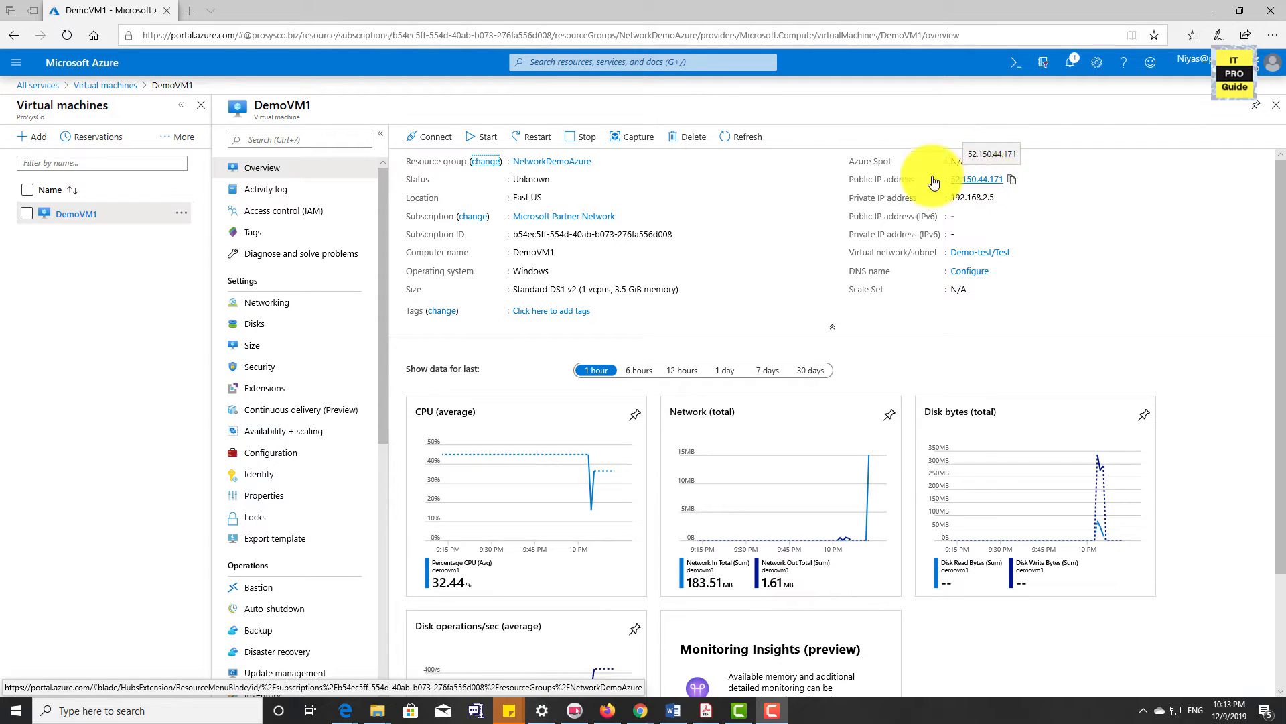
Download the RDP file for DemoVM1, open it and accept the connection to the remote computer
{"action": "left_click", "coordinate": [423, 144]}
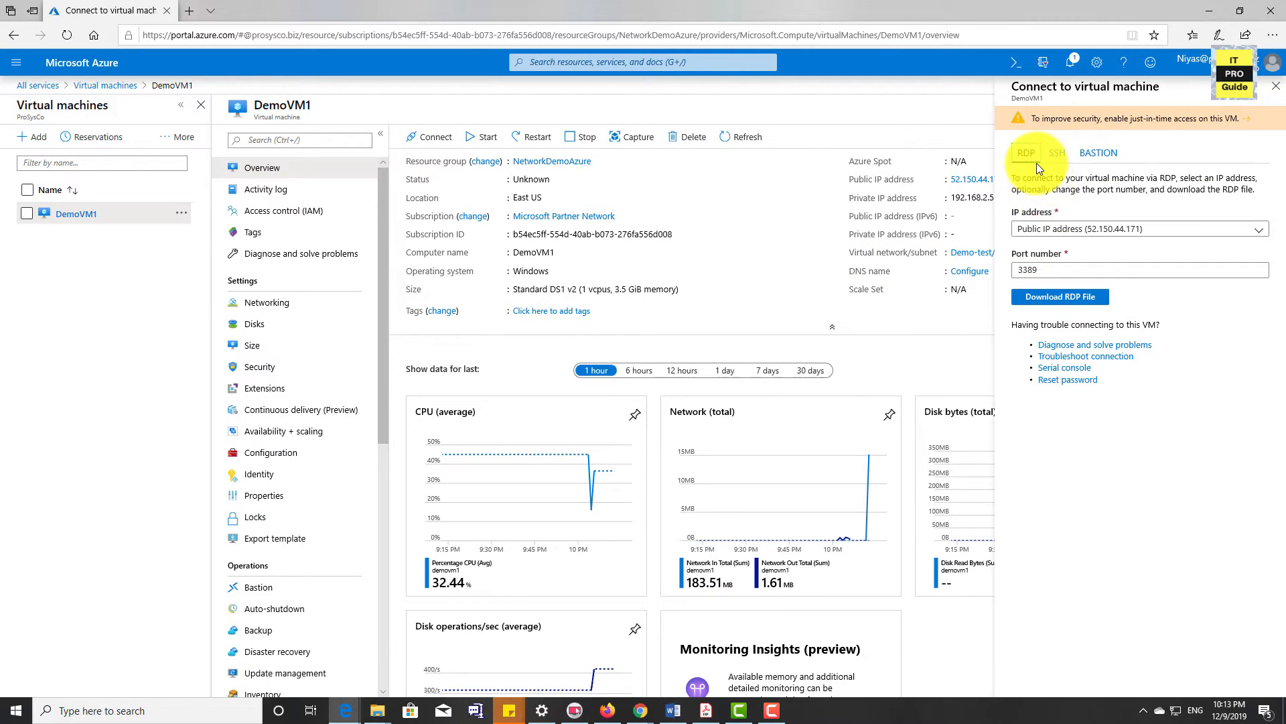
{"action": "left_click", "coordinate": [1069, 297]}
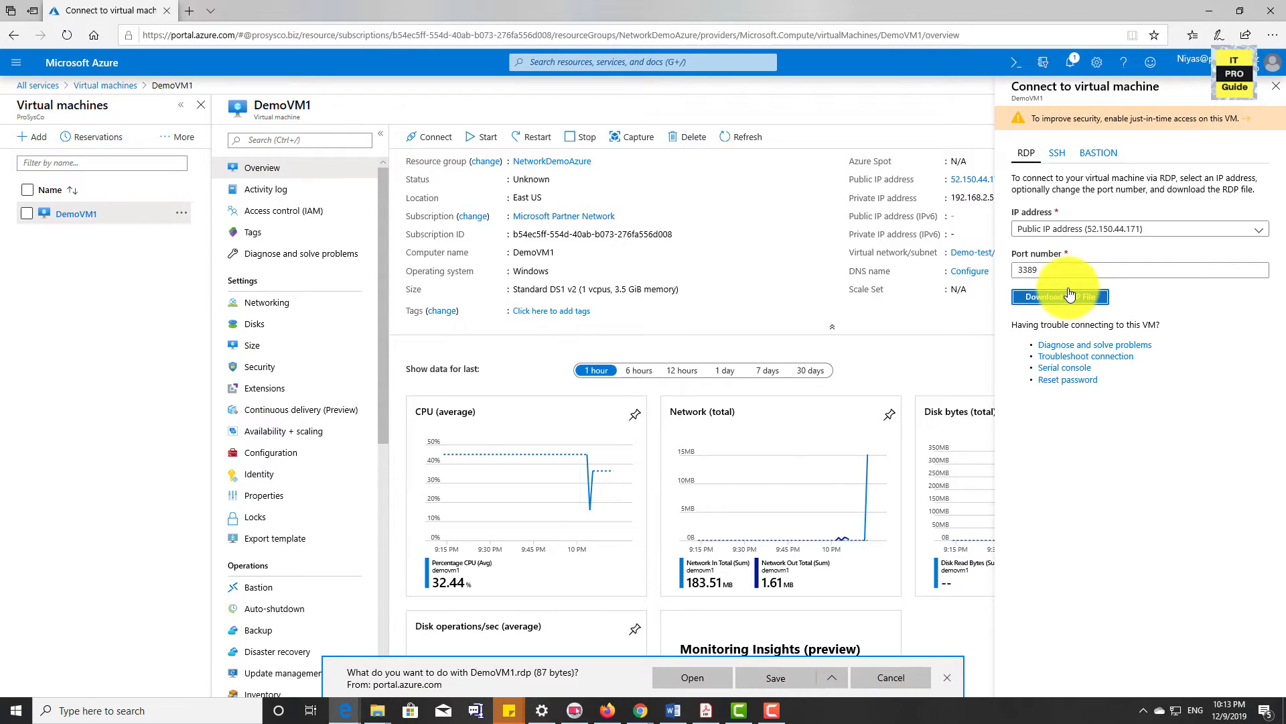
{"action": "left_click", "coordinate": [776, 679]}
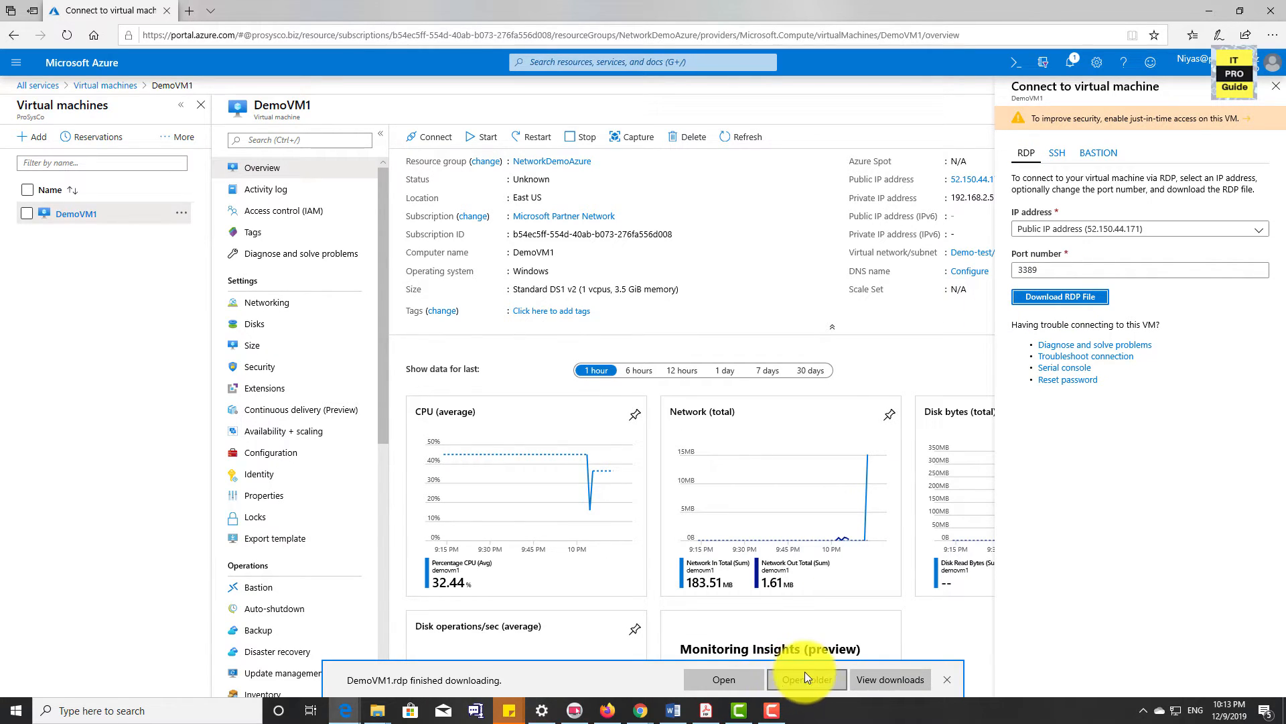
{"action": "left_click", "coordinate": [752, 680]}
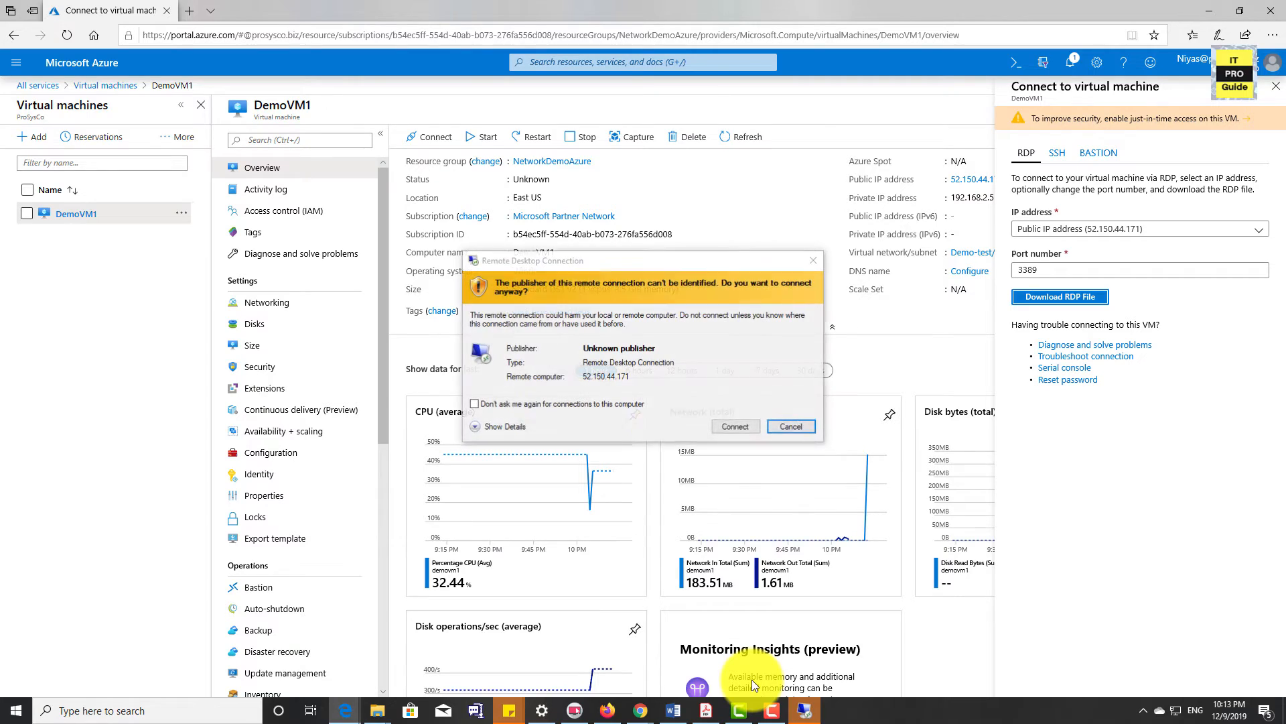
{"action": "left_click", "coordinate": [736, 427]}
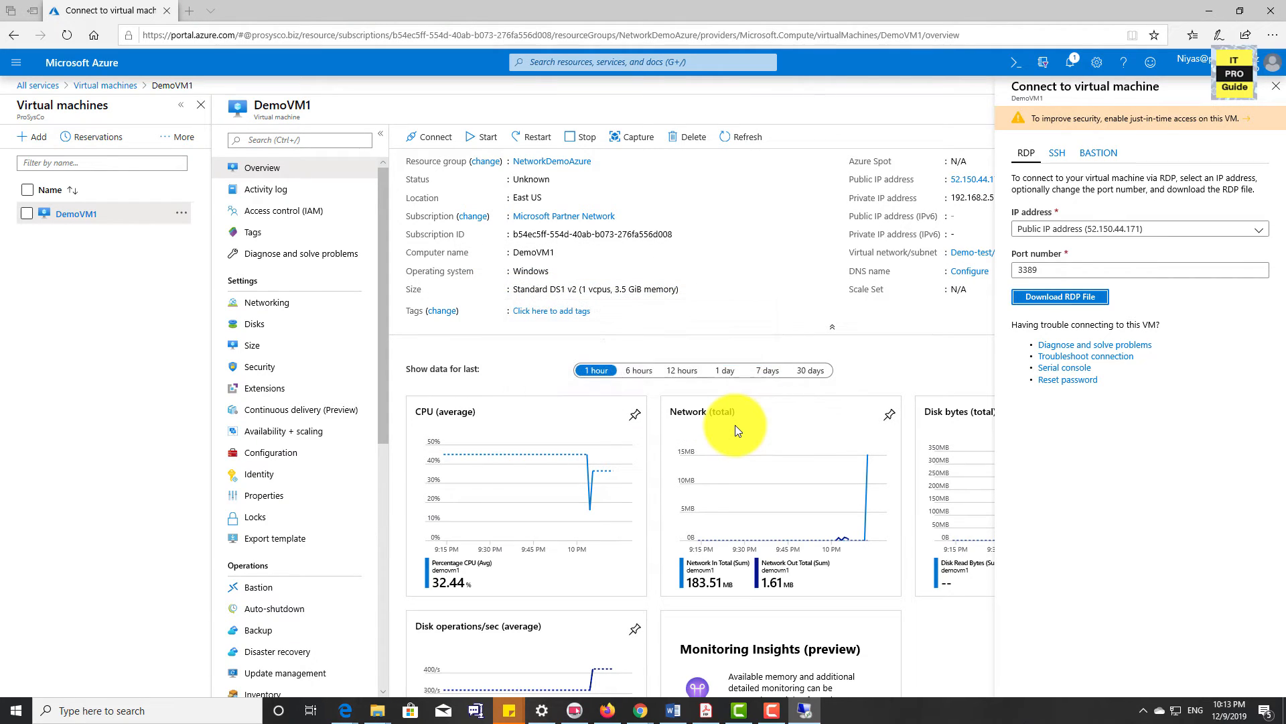
Sign in to the remote desktop with the administrator username and password, and minimize the session window
{"action": "type", "text": "niyasad"}
{"action": "type", "text": "m"}
{"action": "key", "text": "Tab"}
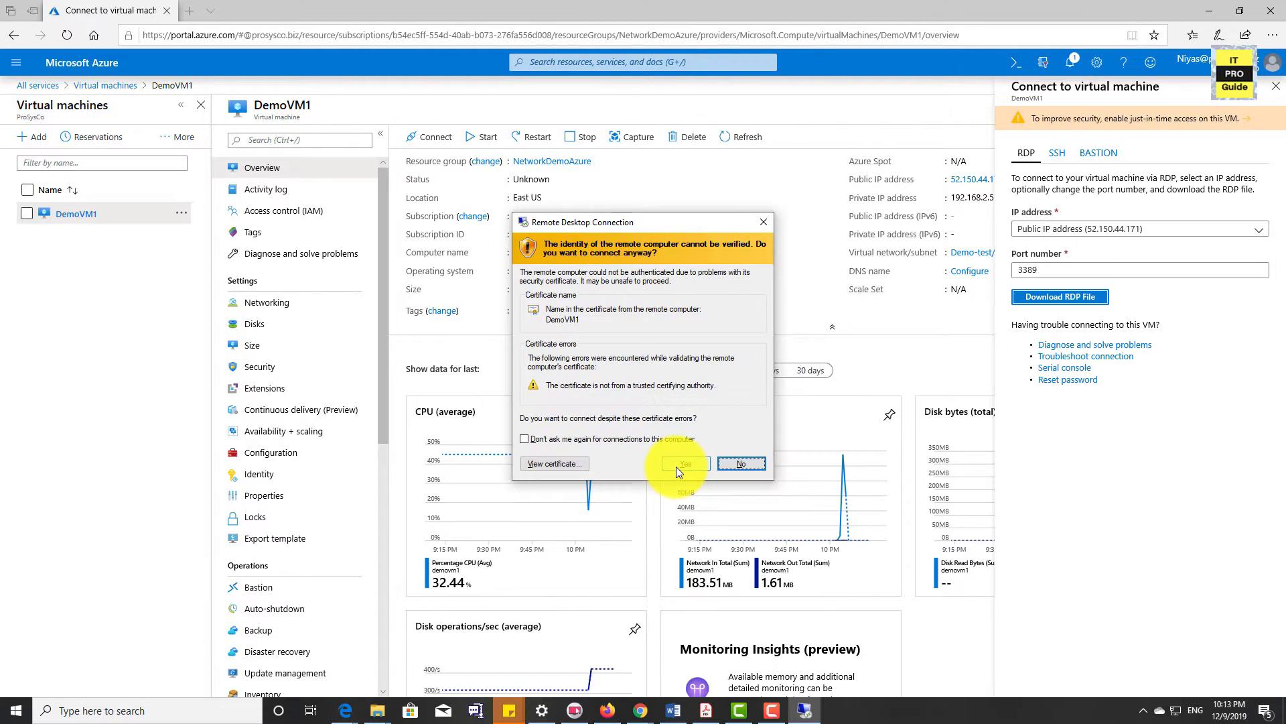
{"action": "left_click", "coordinate": [677, 467]}
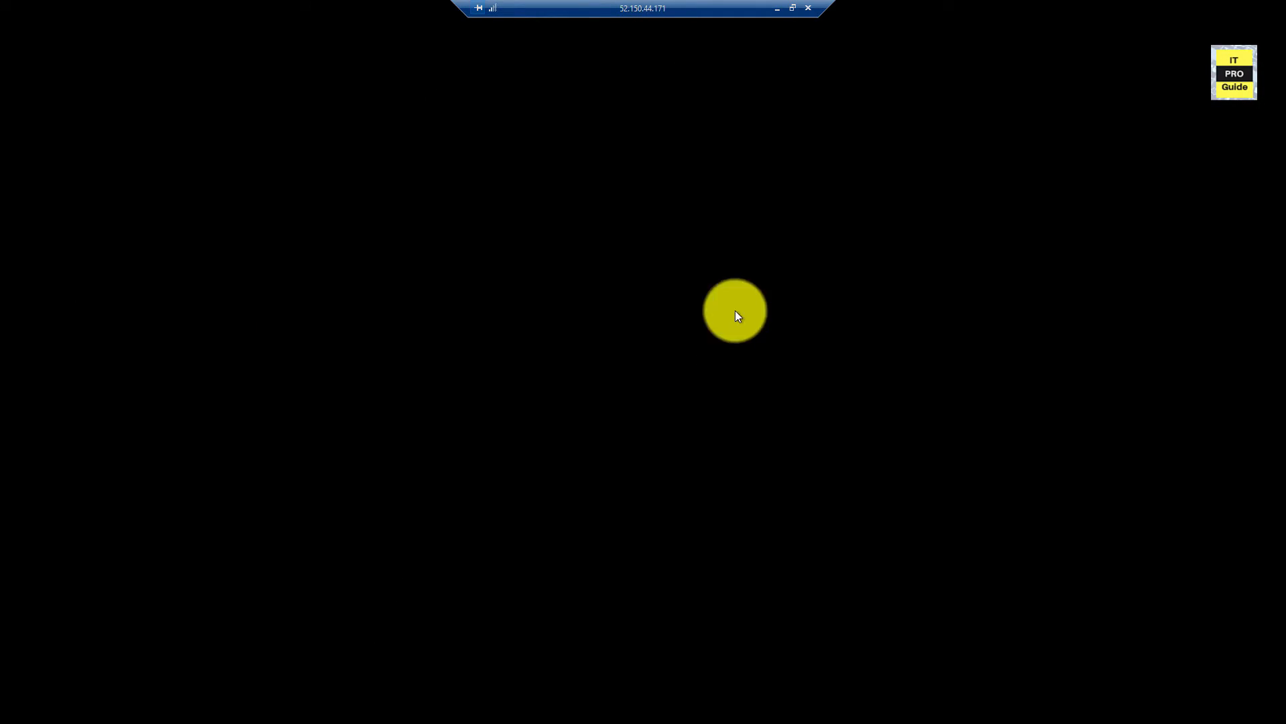
{"action": "left_click", "coordinate": [776, 13]}
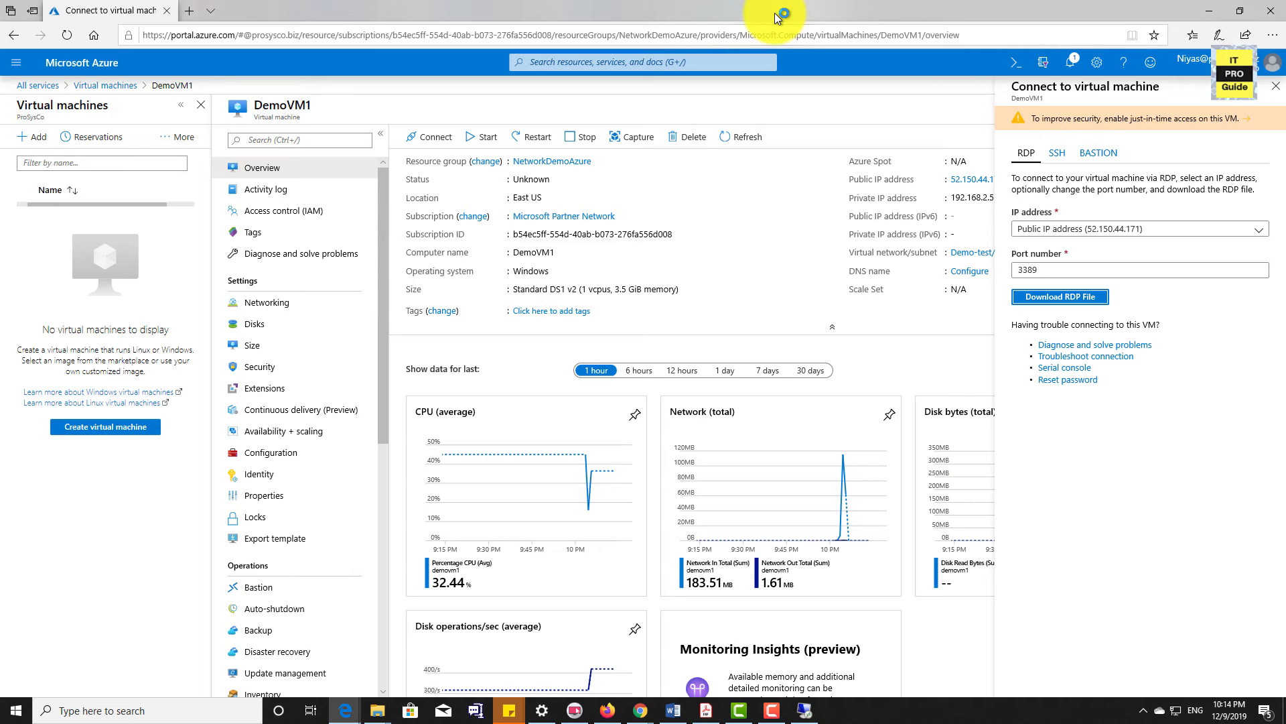
Create network interface demovmnic2 for DemoVM1 in the Production subnet with dynamic private IP assignment in NetworkDemoAzure, and check the creation notification
{"action": "left_click", "coordinate": [289, 305]}
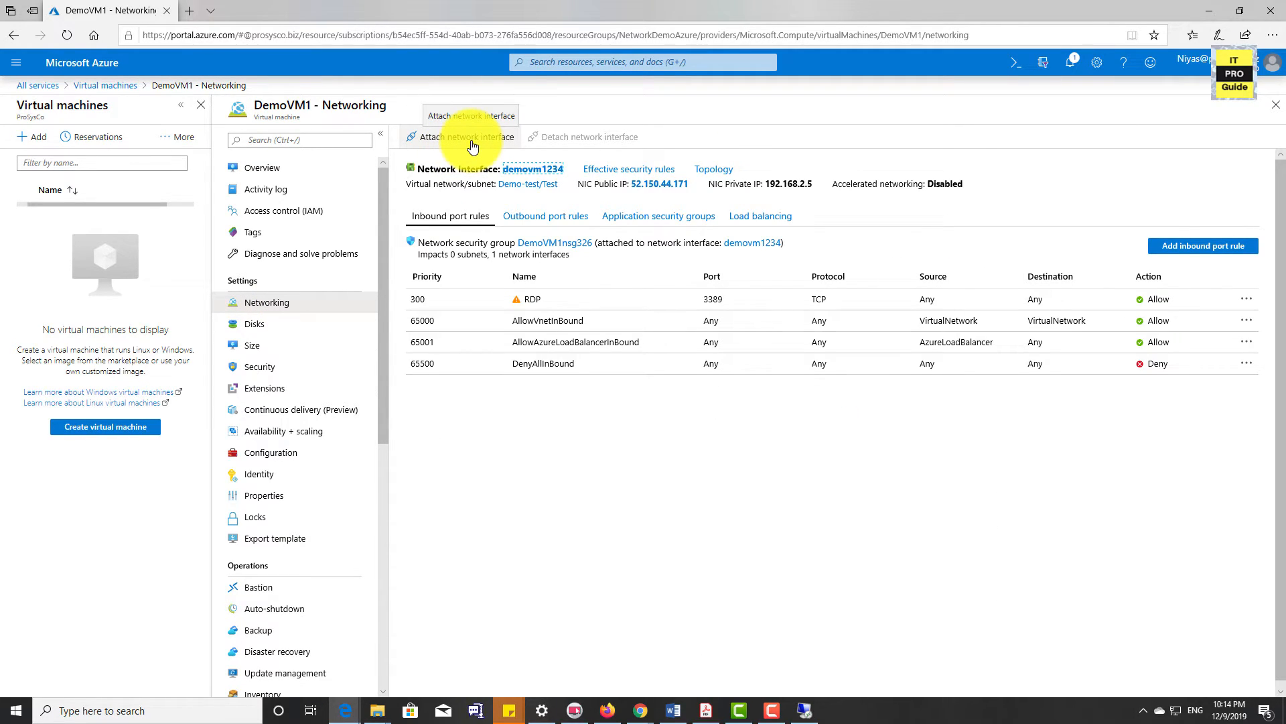
{"action": "left_click", "coordinate": [473, 147]}
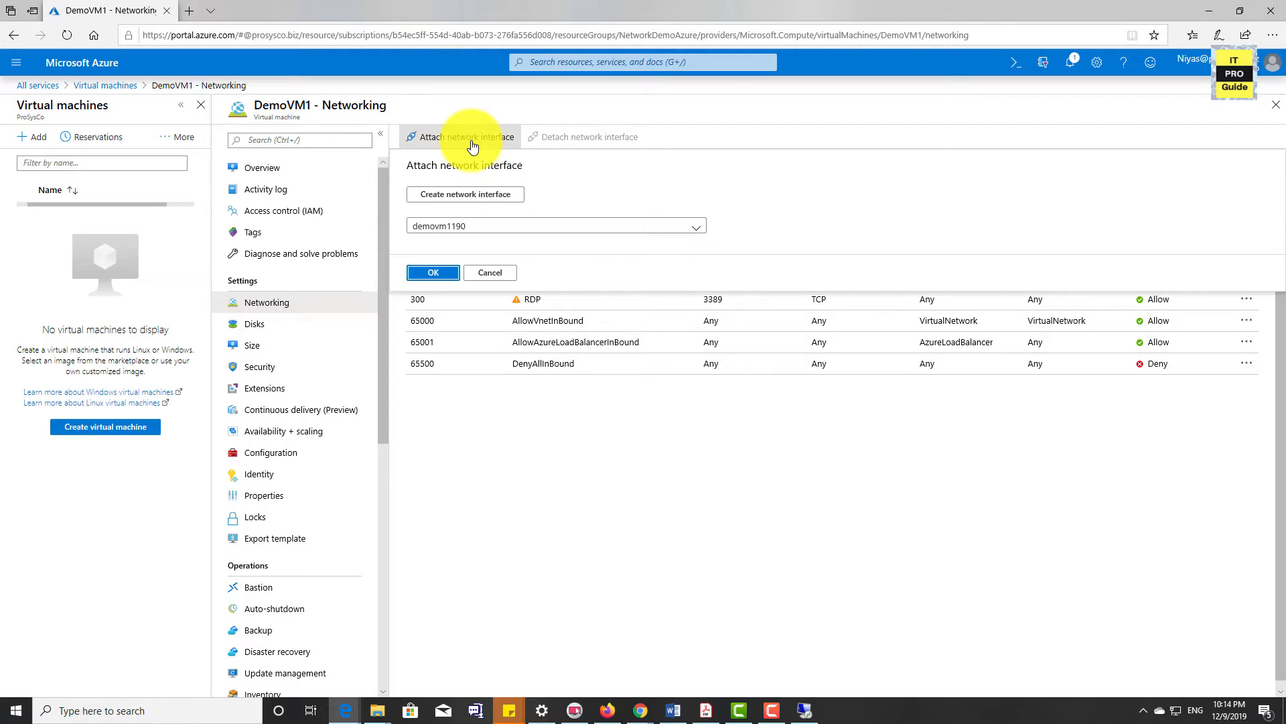
{"action": "left_click", "coordinate": [470, 195]}
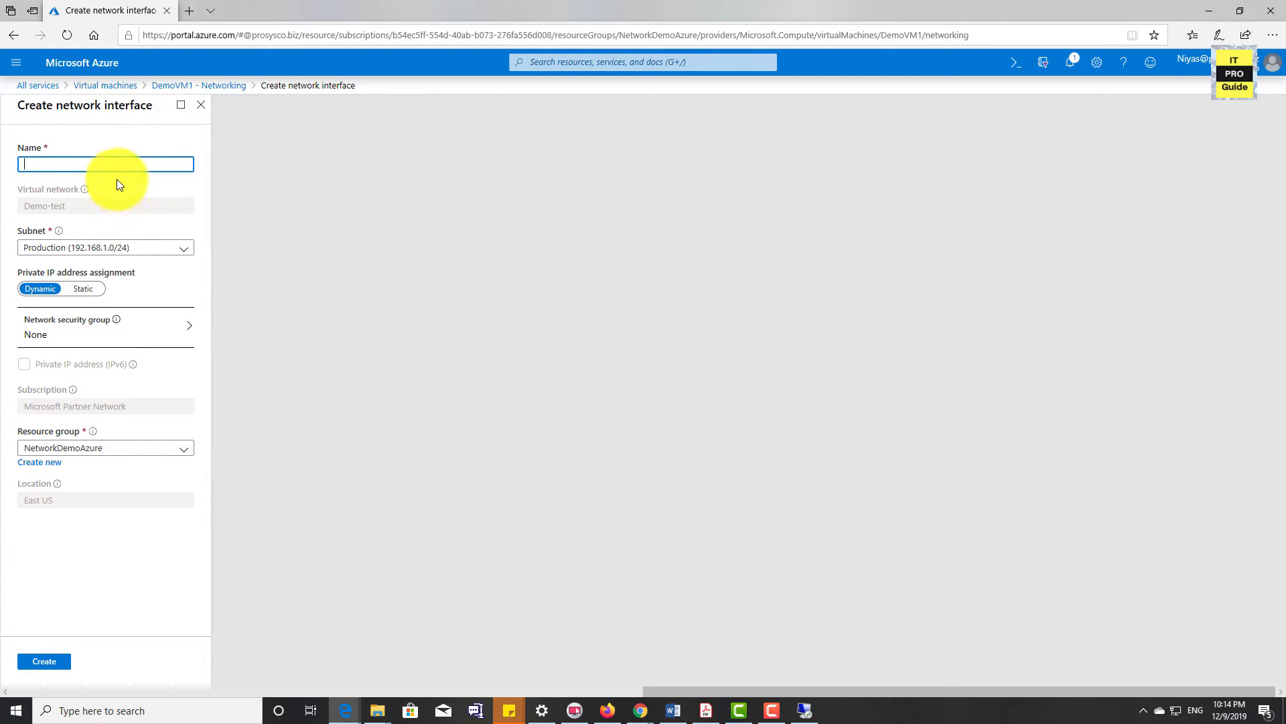
{"action": "type", "text": "demovmnic2"}
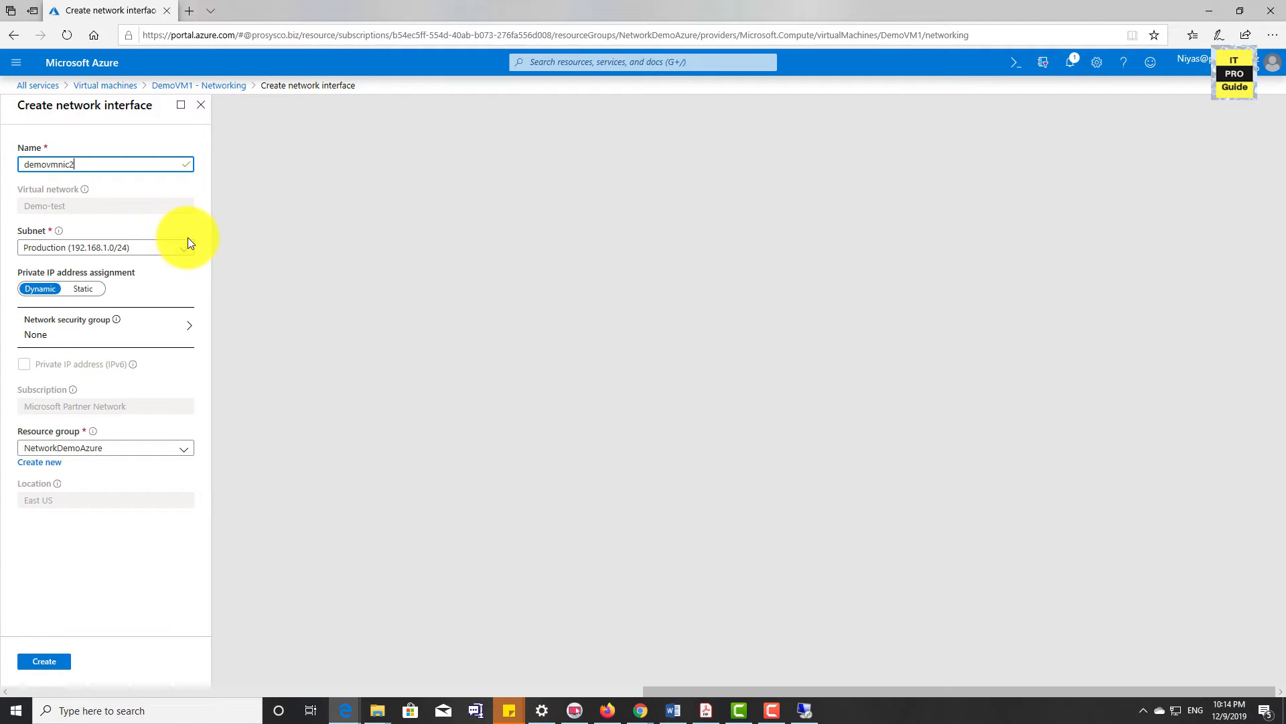
{"action": "left_click", "coordinate": [82, 289]}
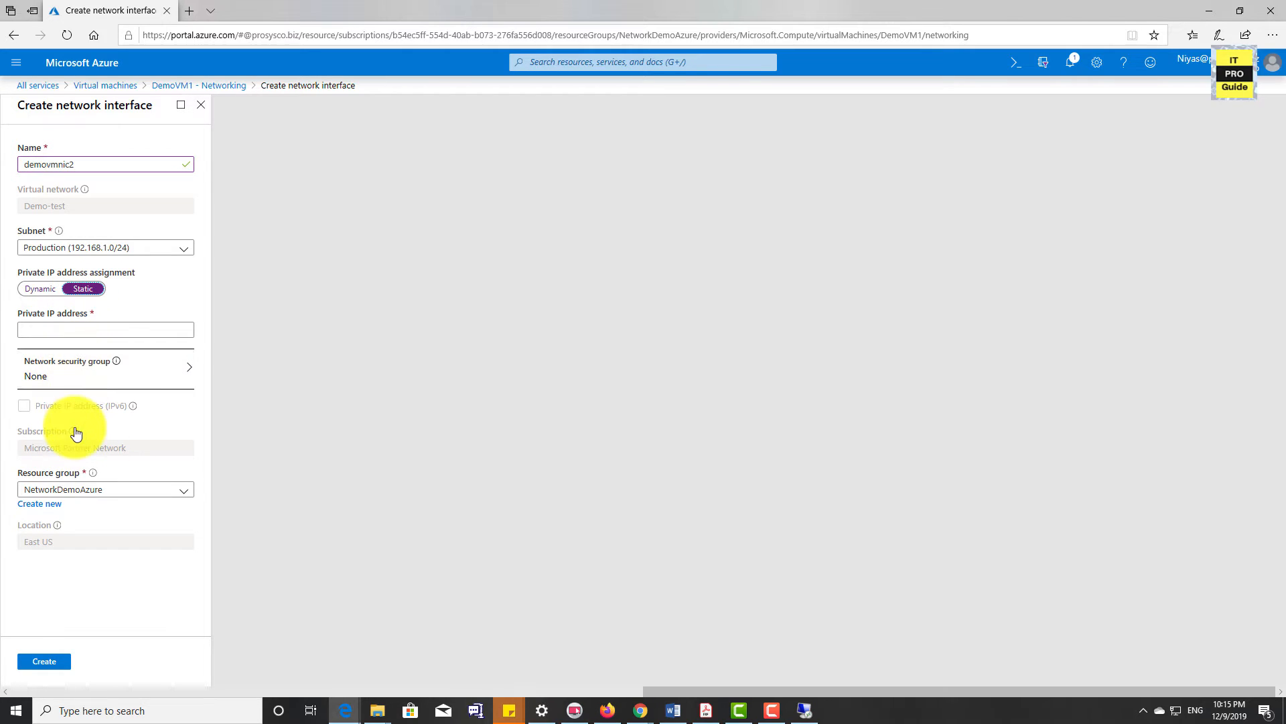
{"action": "left_click", "coordinate": [40, 288]}
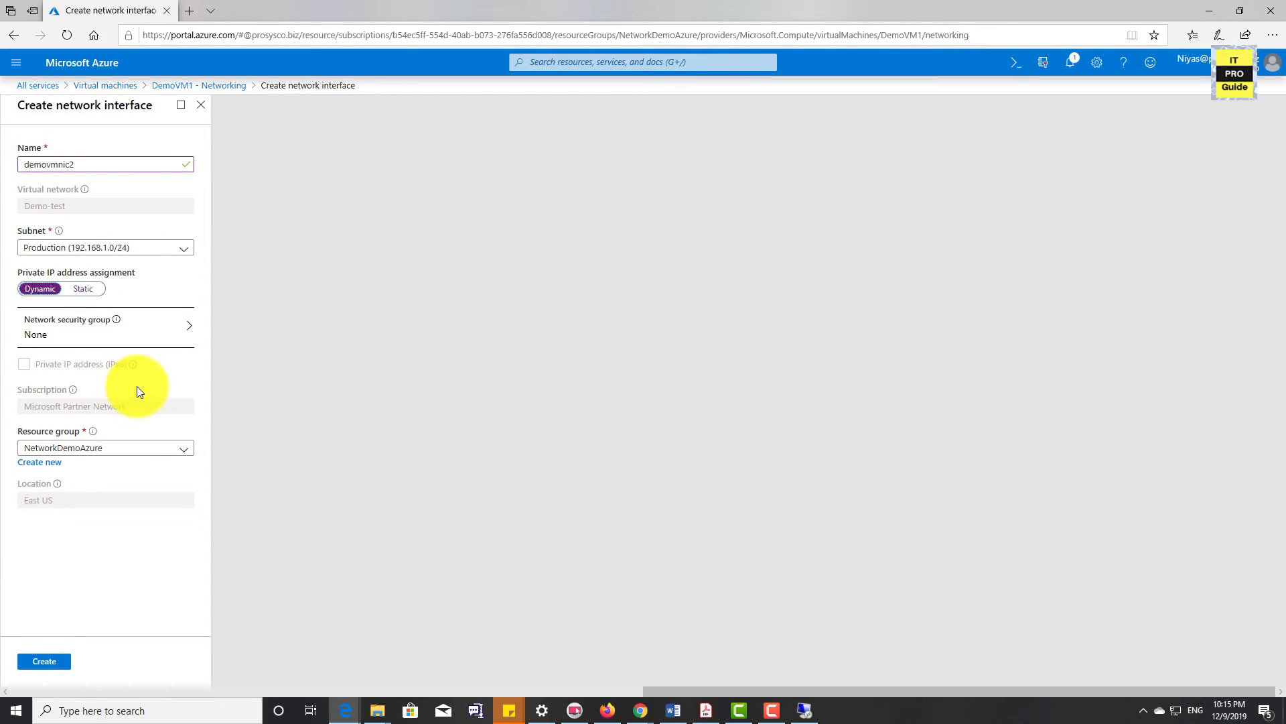
{"action": "left_click", "coordinate": [184, 456]}
{"action": "left_click", "coordinate": [184, 456]}
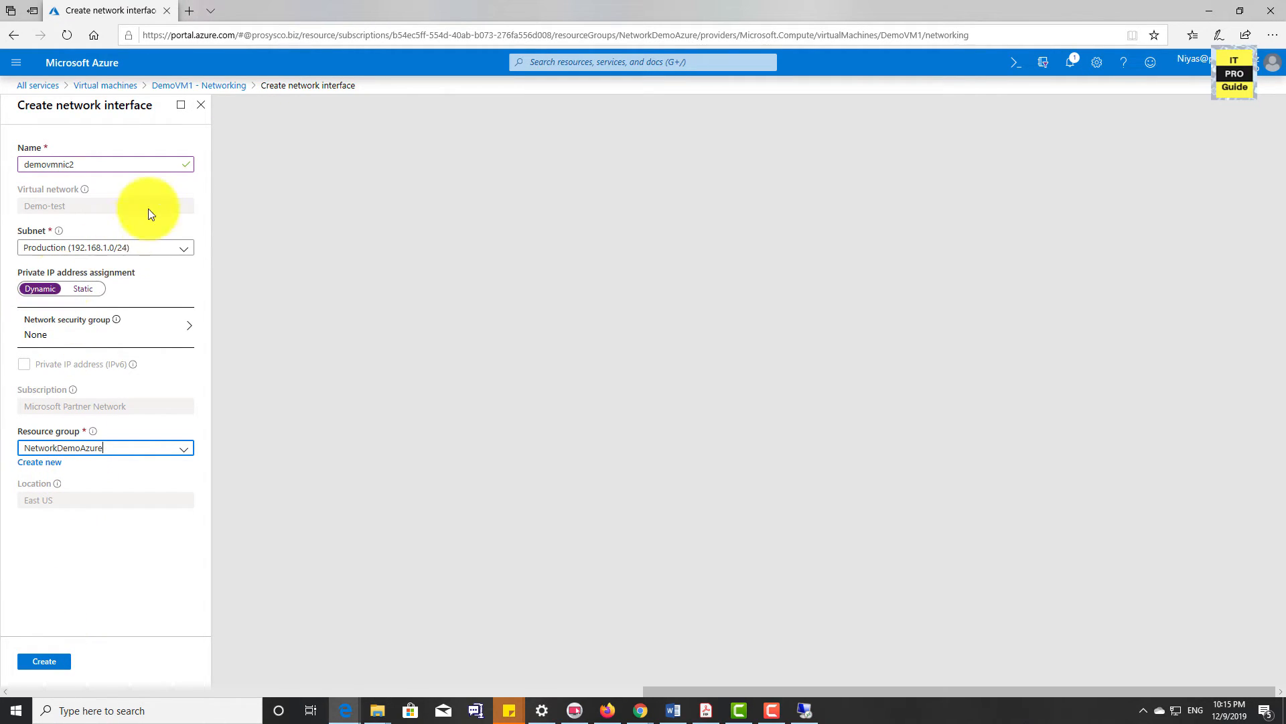
{"action": "left_click", "coordinate": [44, 662]}
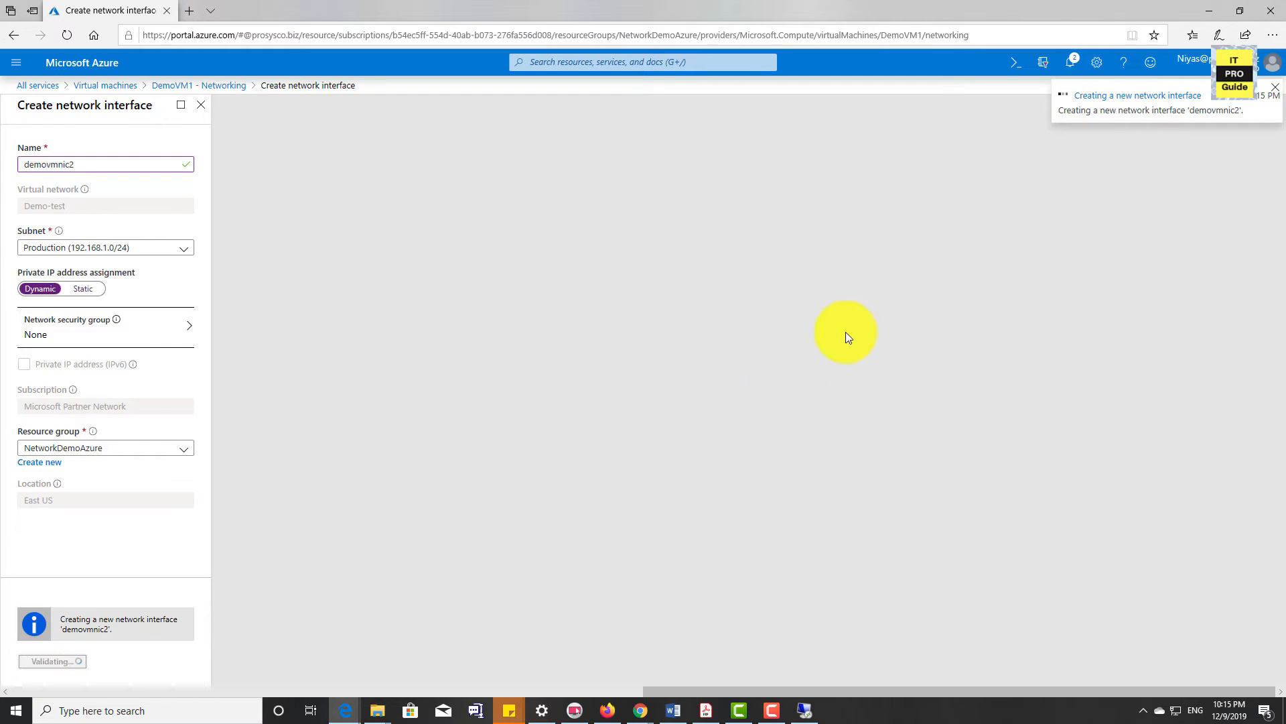
{"action": "left_click", "coordinate": [1070, 60]}
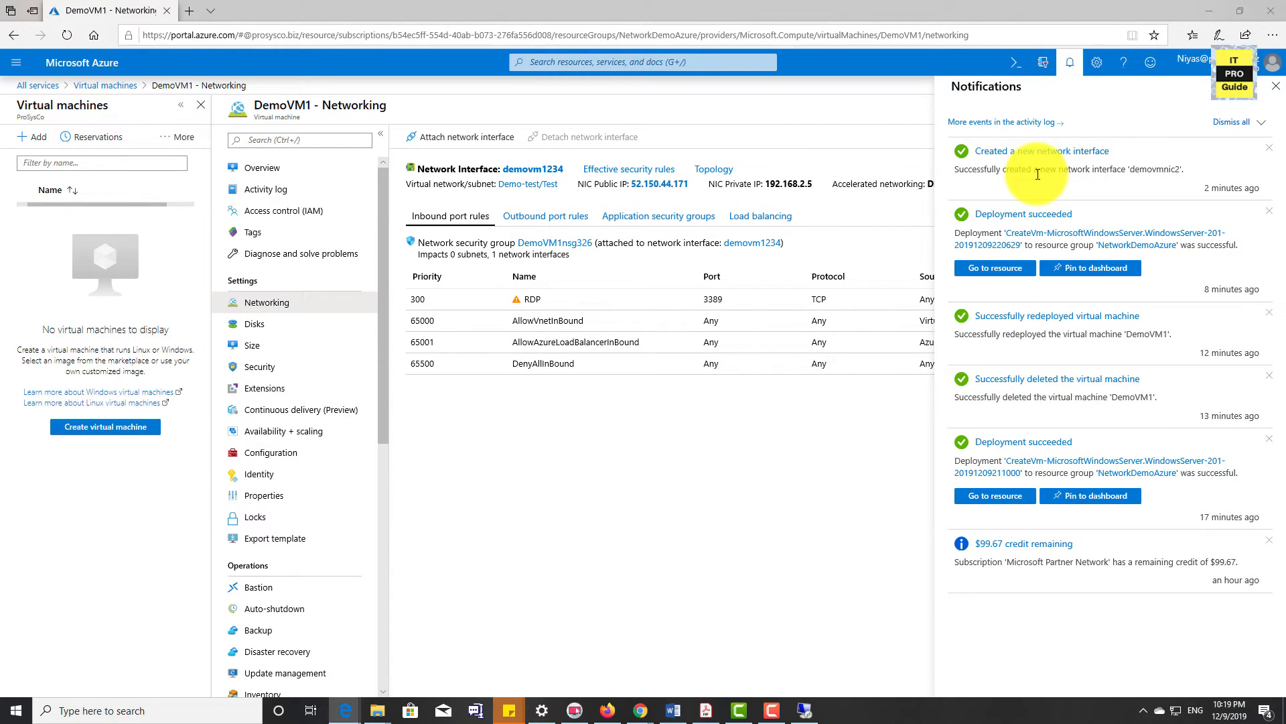
{"action": "left_click", "coordinate": [1276, 86]}
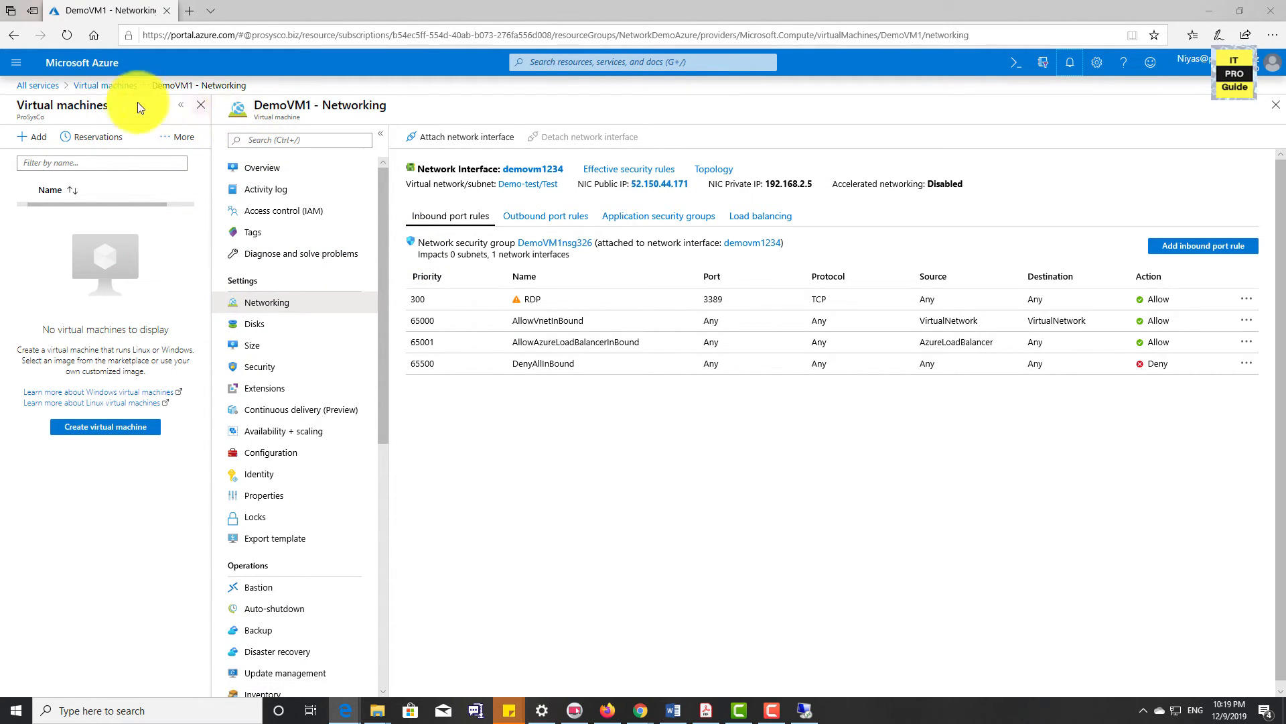
Return to the list of virtual machines and stop DemoVM1, confirming the shutdown
{"action": "left_click", "coordinate": [100, 85]}
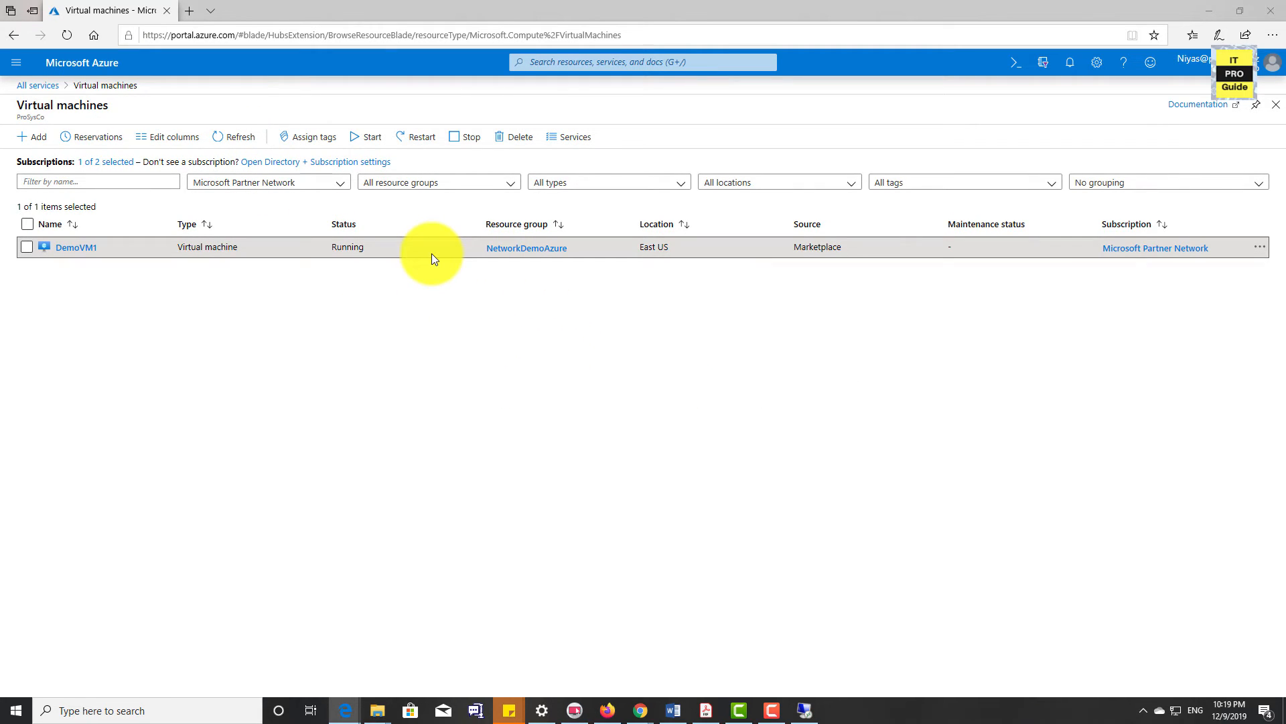
{"action": "left_click", "coordinate": [471, 138]}
{"action": "left_click", "coordinate": [43, 209]}
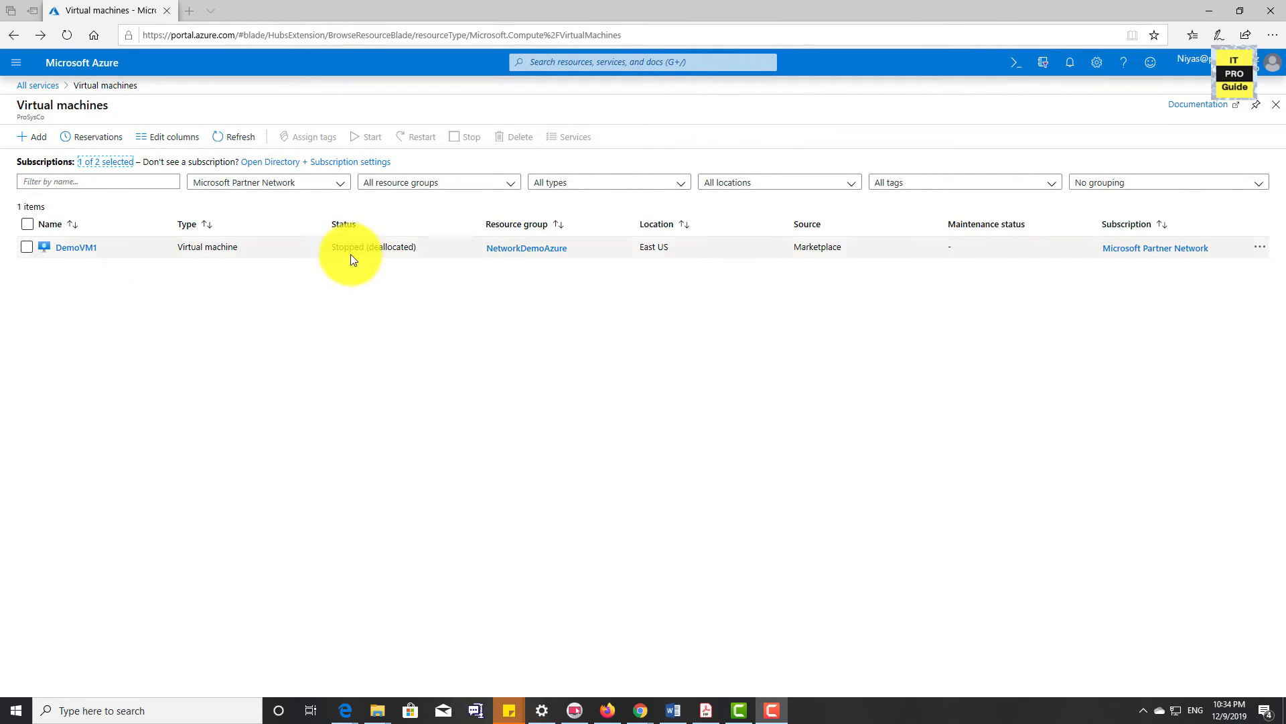
Attach the existing network interface demovmnic2 to DemoVM1 in its networking settings
{"action": "left_click", "coordinate": [81, 253]}
{"action": "left_click", "coordinate": [275, 305]}
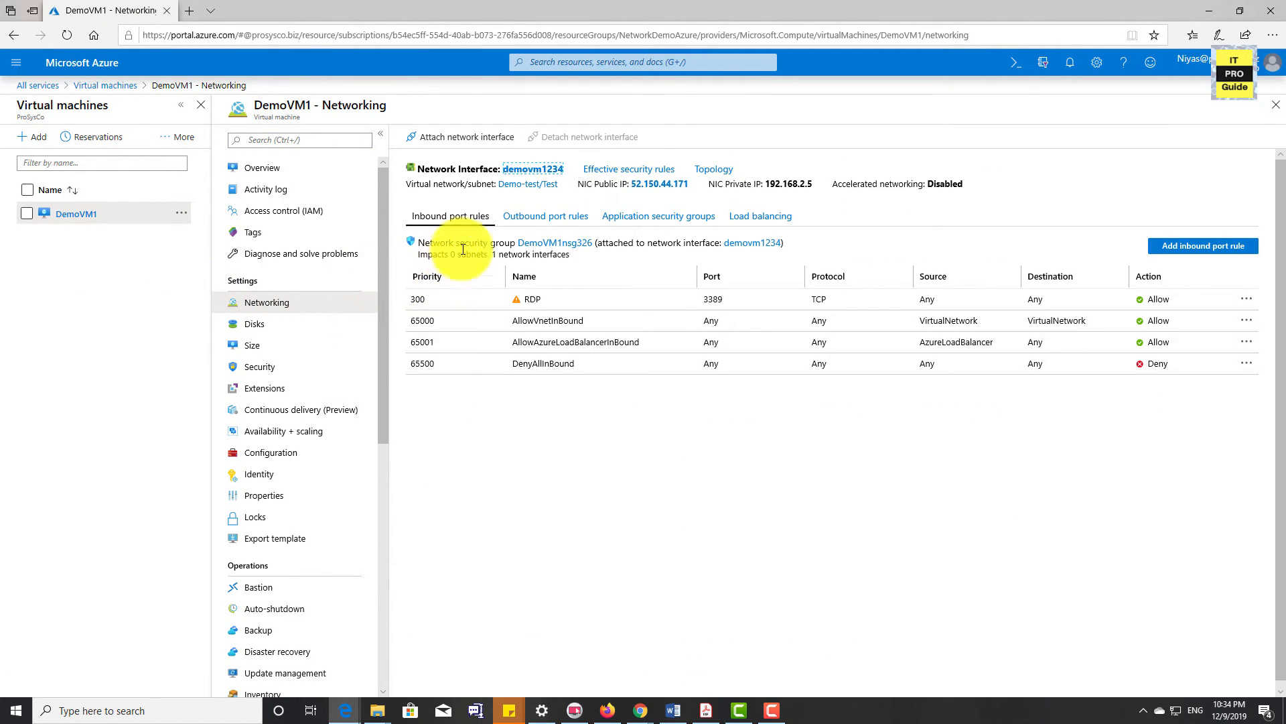
{"action": "left_click", "coordinate": [475, 148]}
{"action": "left_click", "coordinate": [462, 226]}
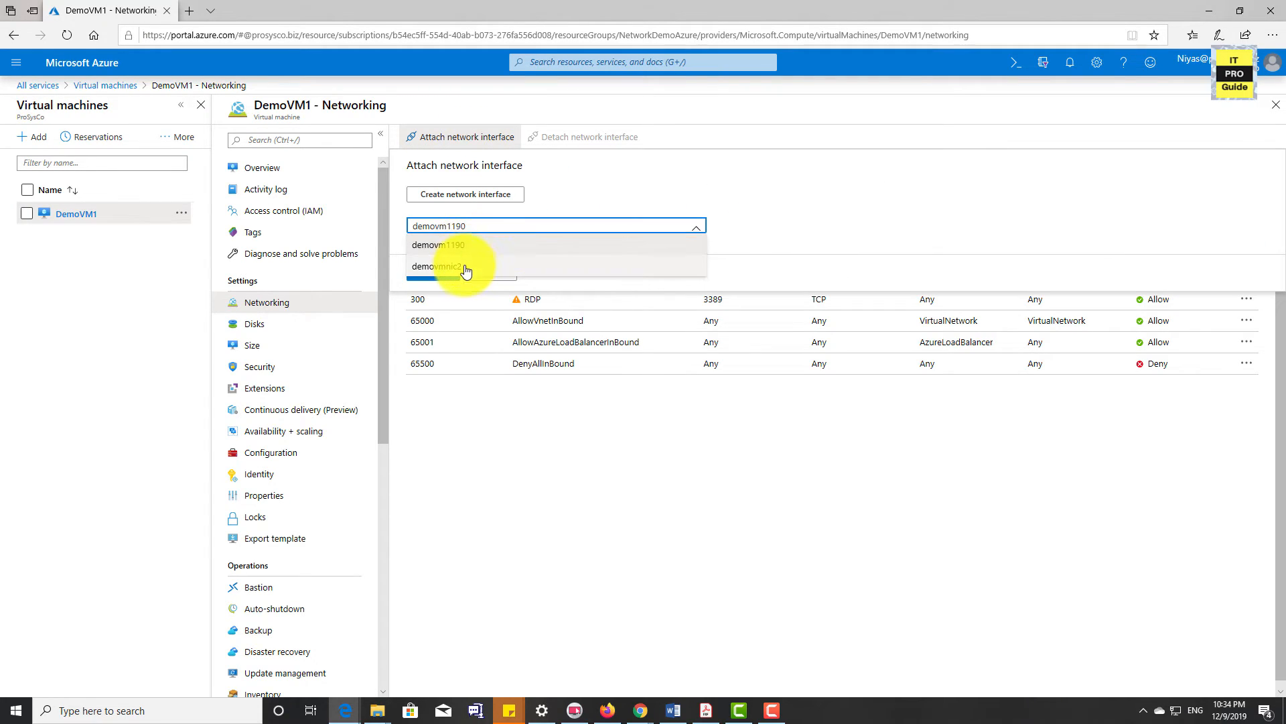
{"action": "left_click", "coordinate": [459, 273]}
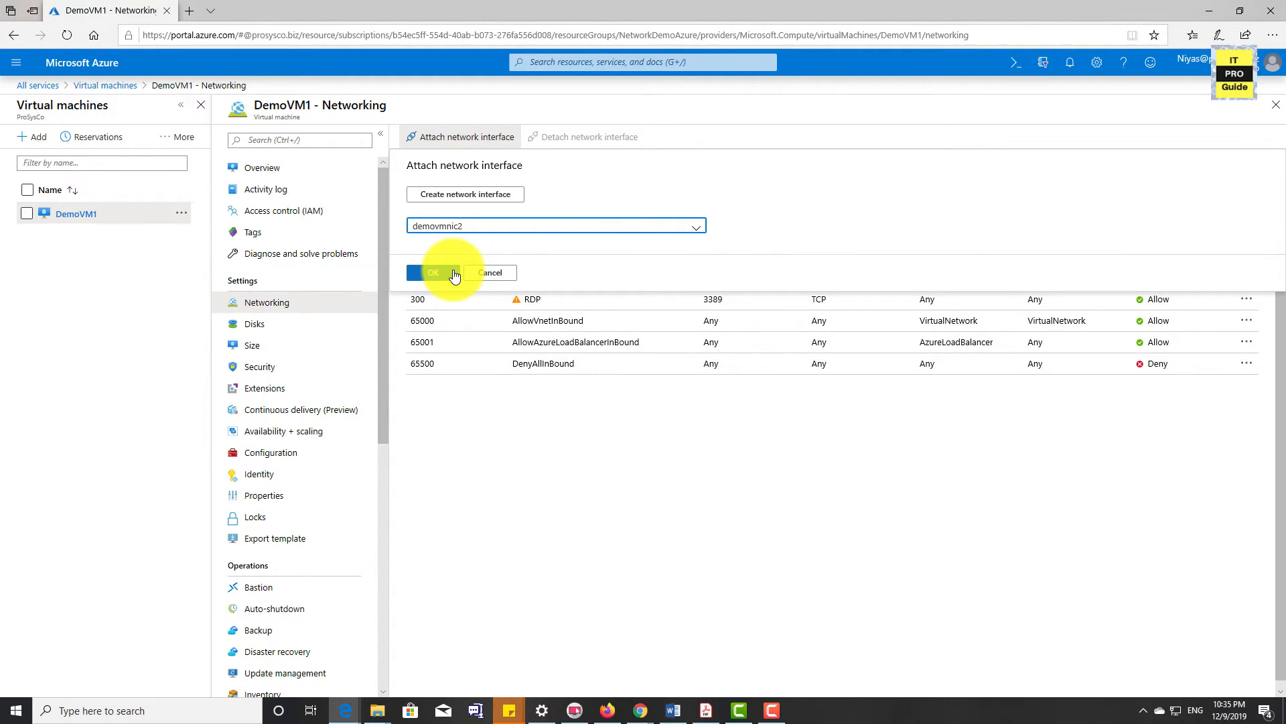
{"action": "left_click", "coordinate": [454, 273]}
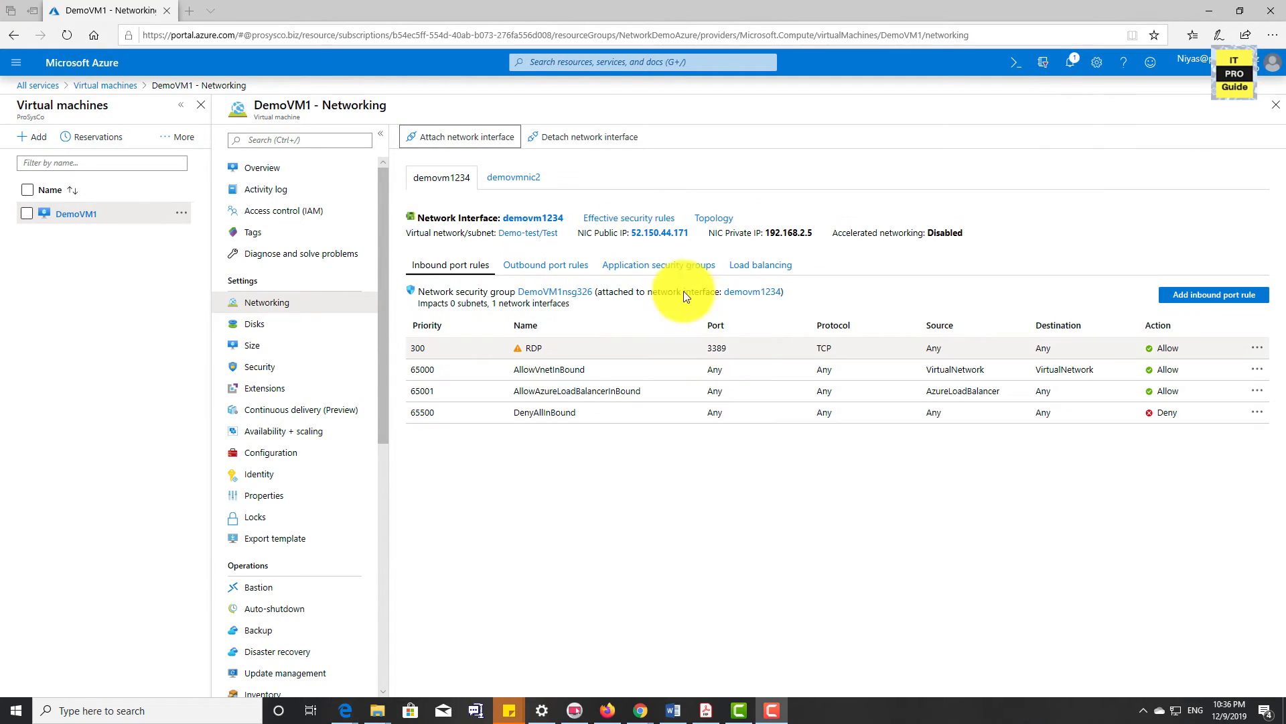
Examine demovmnic2's inbound and outbound port rules and application security groups, and compare its inbound rules with those of demovm1234
{"action": "left_click", "coordinate": [514, 182]}
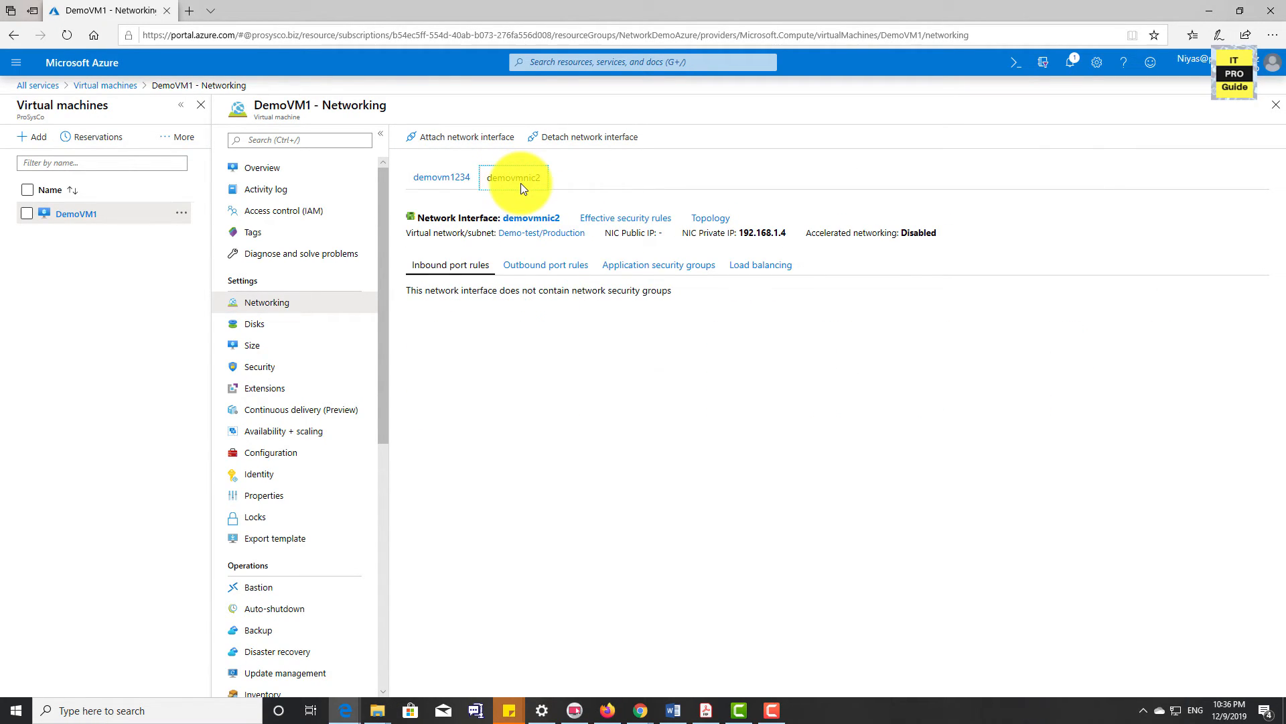
{"action": "left_click", "coordinate": [542, 267]}
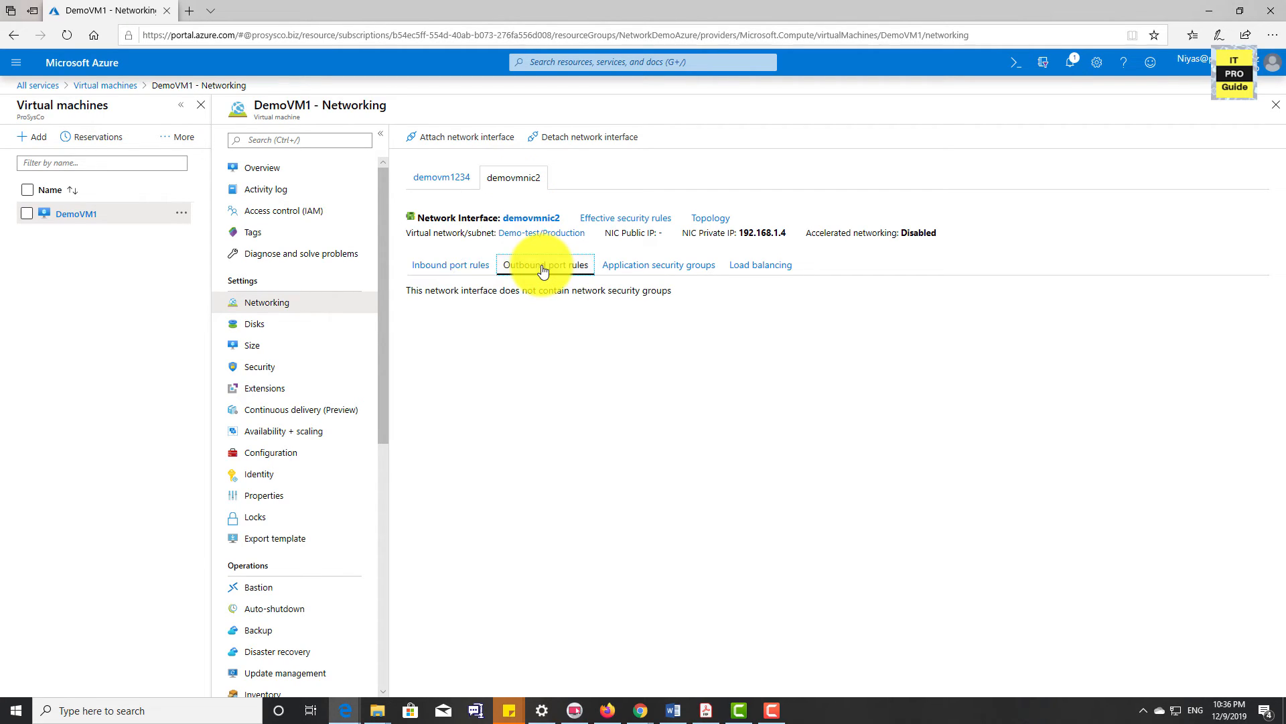
{"action": "left_click", "coordinate": [613, 268]}
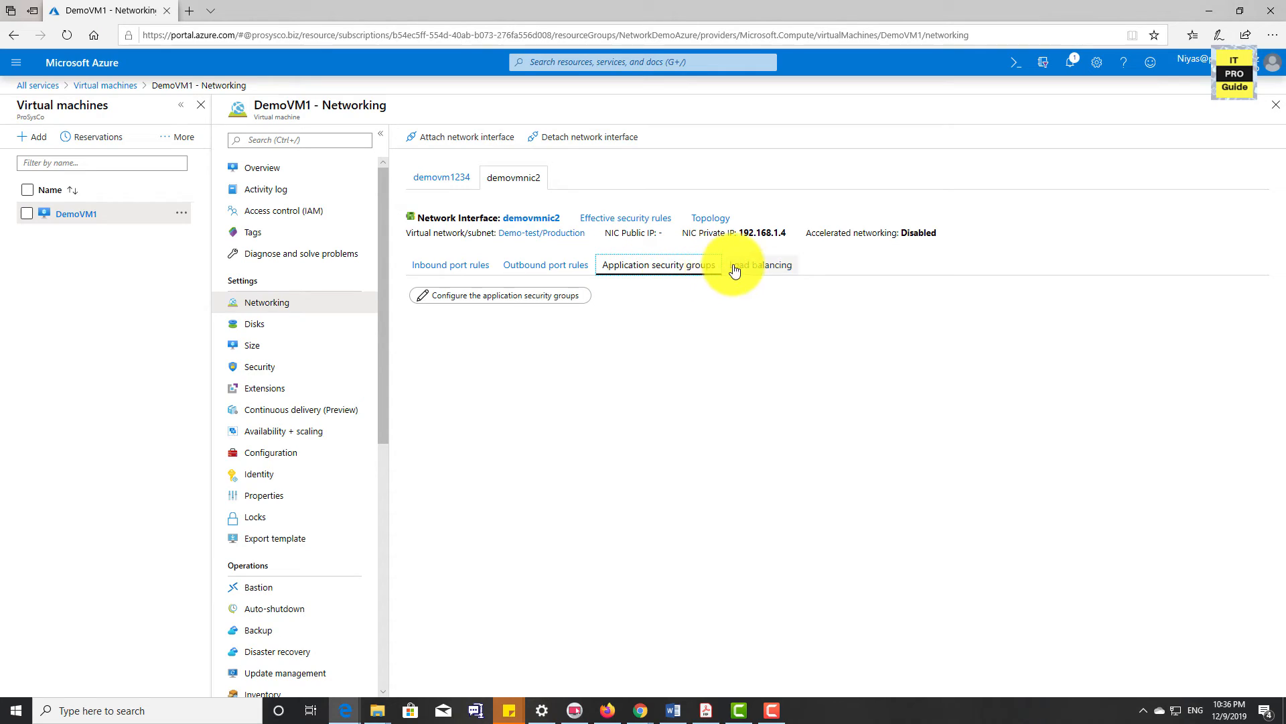
{"action": "left_click", "coordinate": [467, 268]}
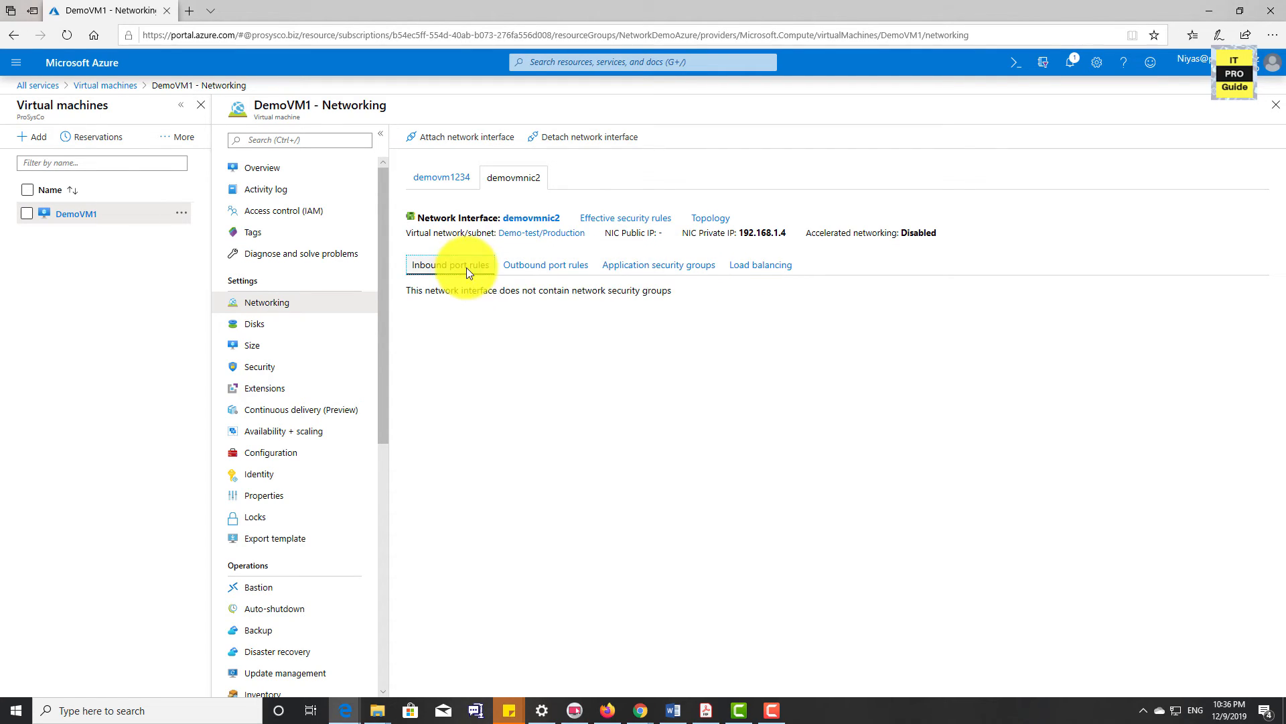
{"action": "left_click", "coordinate": [522, 266]}
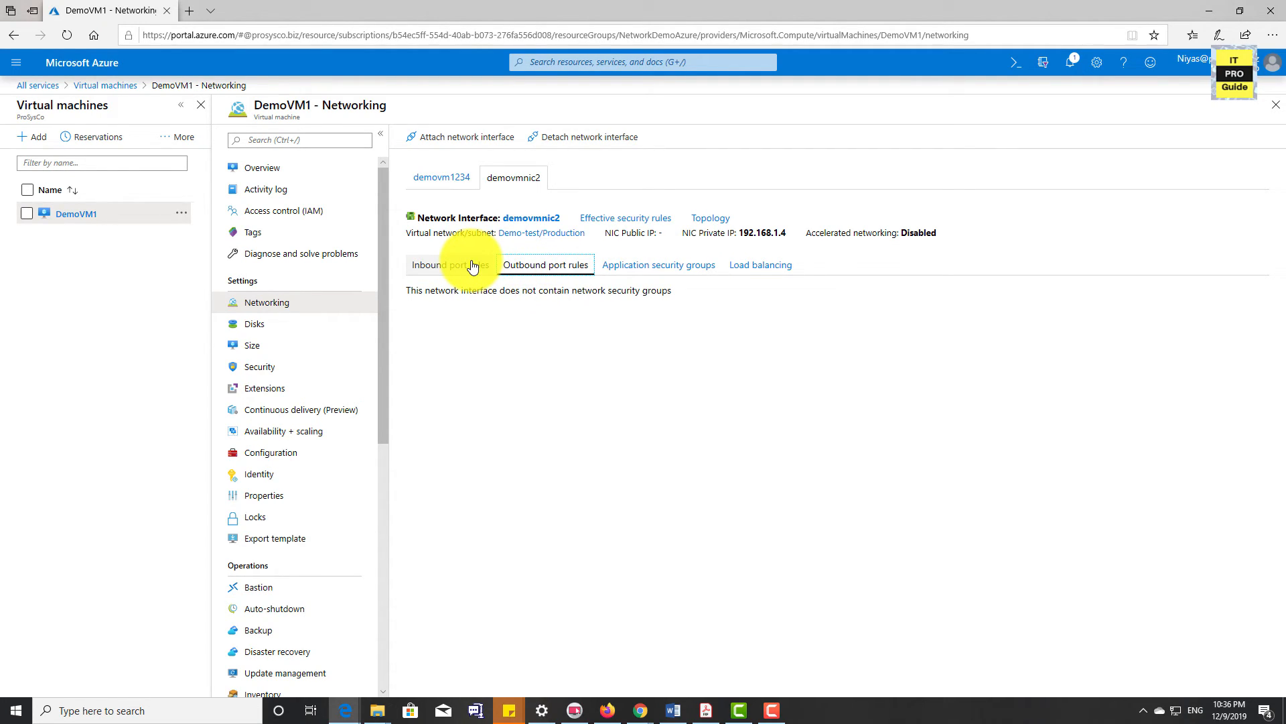
{"action": "left_click", "coordinate": [473, 266]}
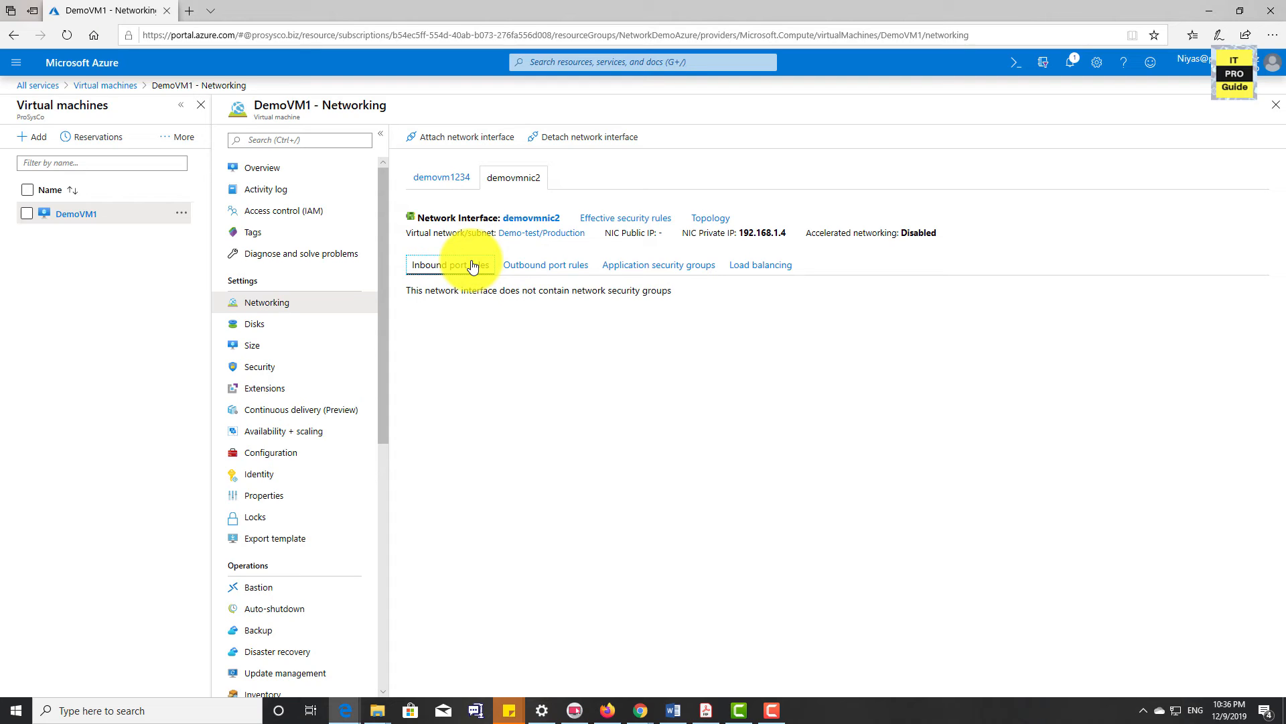
{"action": "left_click", "coordinate": [457, 179]}
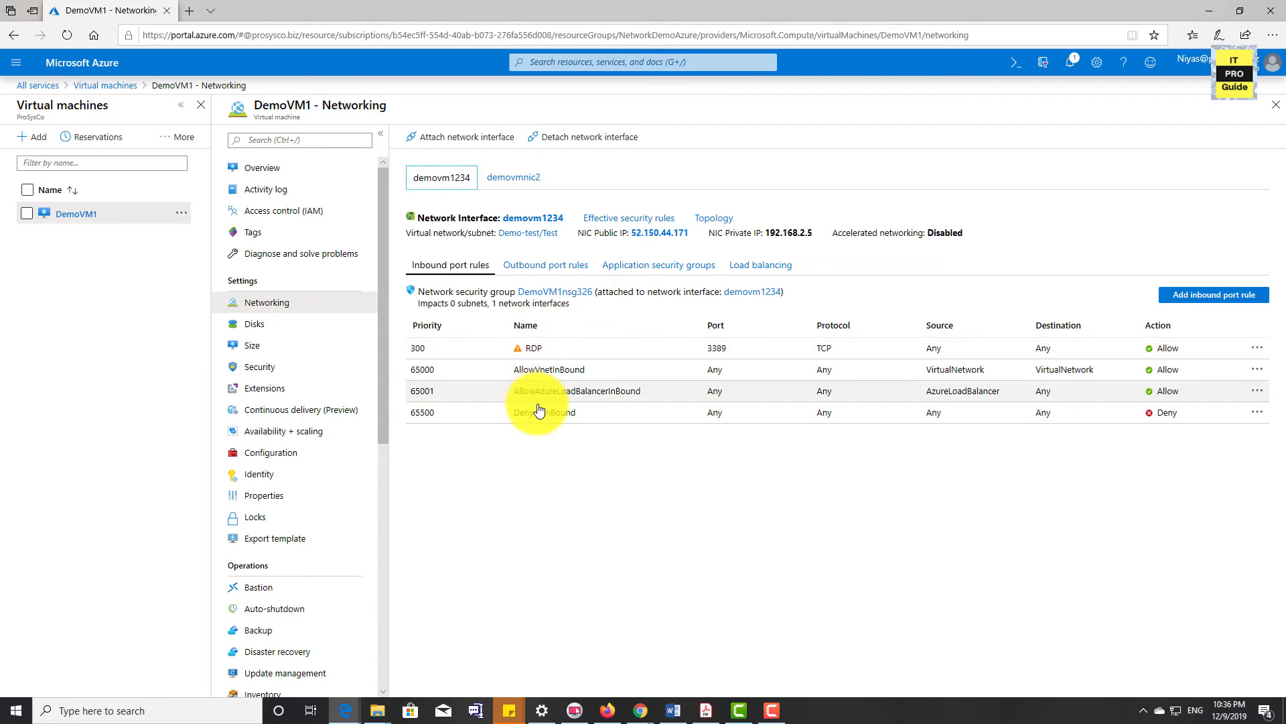
{"action": "left_click", "coordinate": [516, 175]}
{"action": "left_click", "coordinate": [429, 178]}
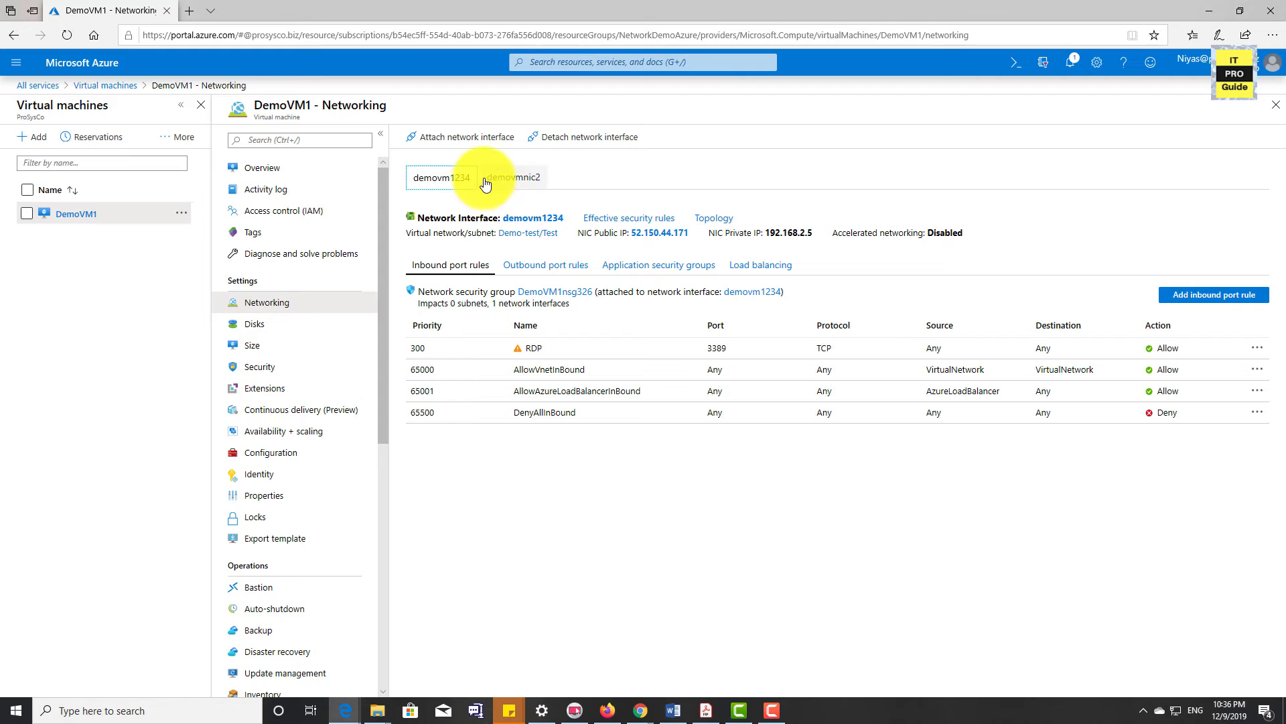
{"action": "left_click", "coordinate": [523, 183]}
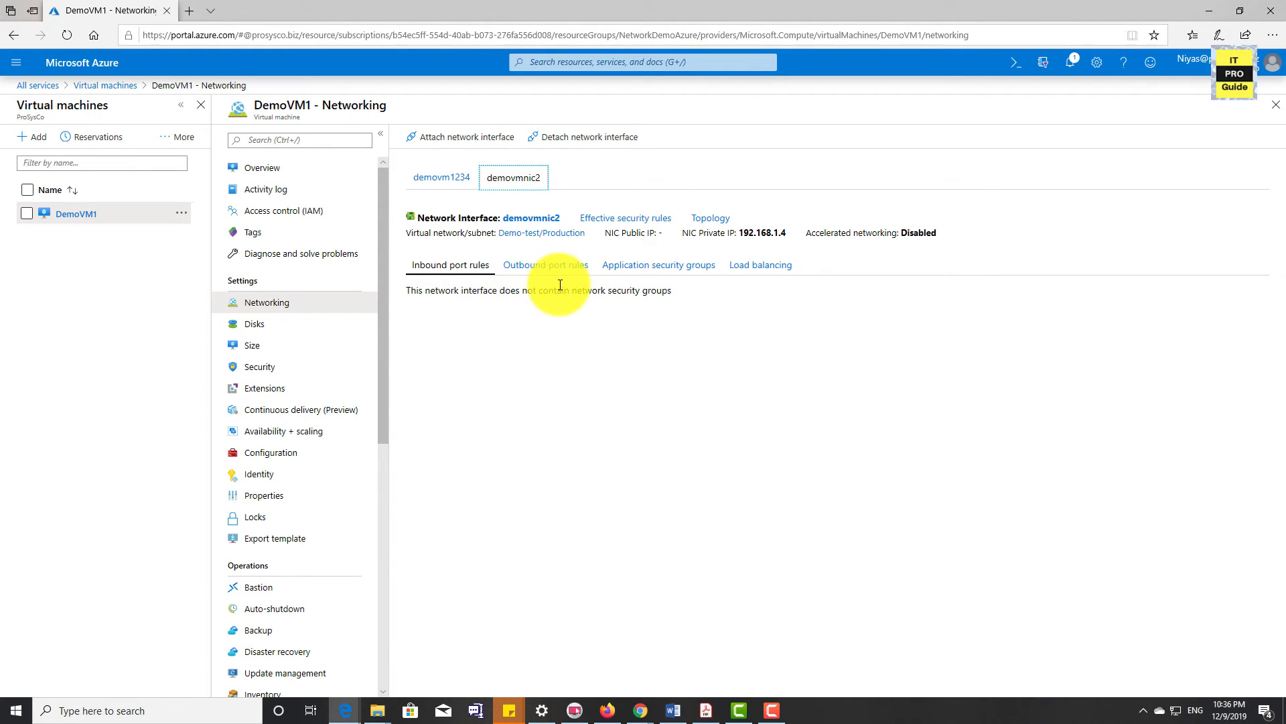
Assign the network security group DemoVM1nsg326 to demovmnic2, save it, and return to DemoVM1's networking settings
{"action": "left_click", "coordinate": [623, 220]}
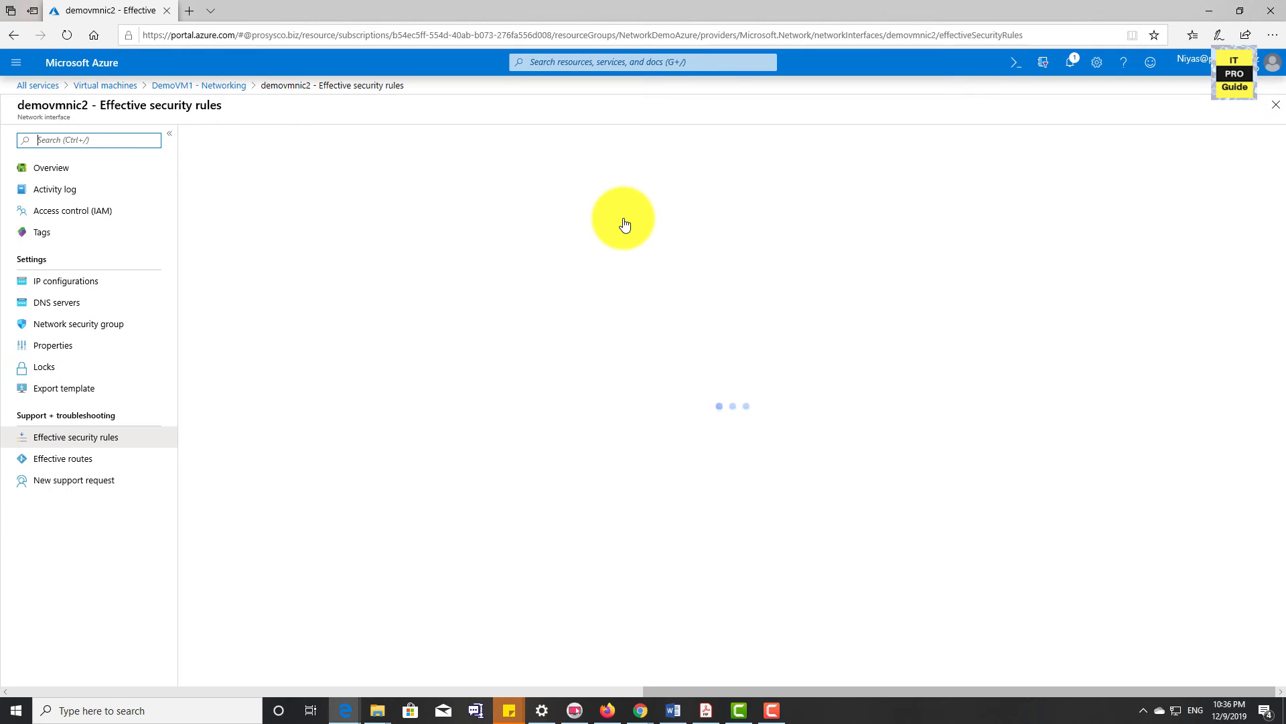
{"action": "left_click", "coordinate": [106, 328]}
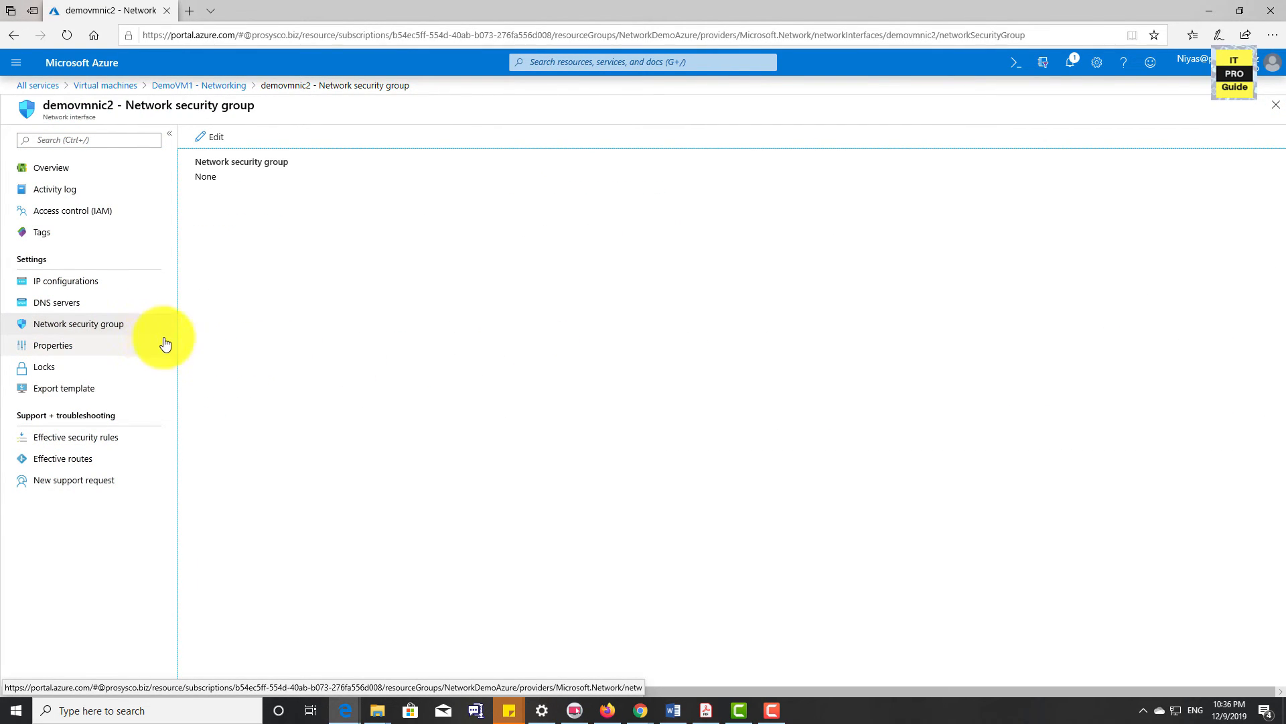
{"action": "left_click", "coordinate": [214, 139]}
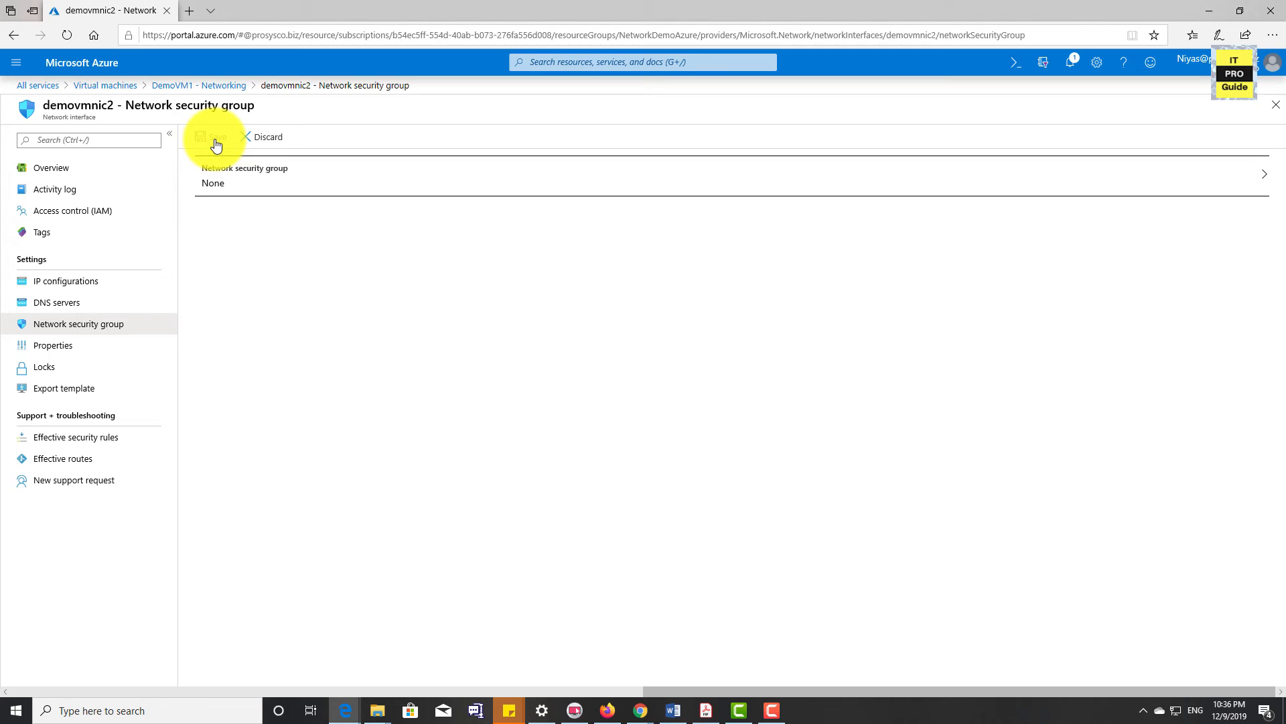
{"action": "left_click", "coordinate": [252, 183]}
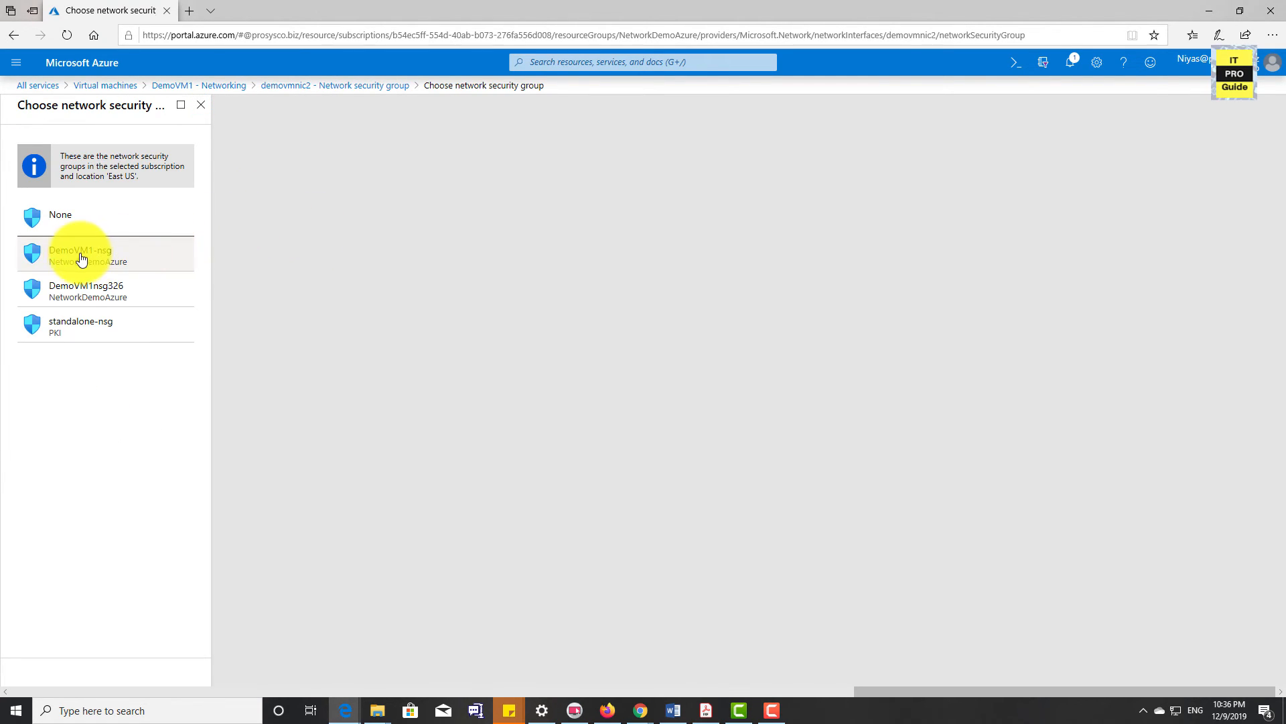
{"action": "left_click", "coordinate": [80, 299]}
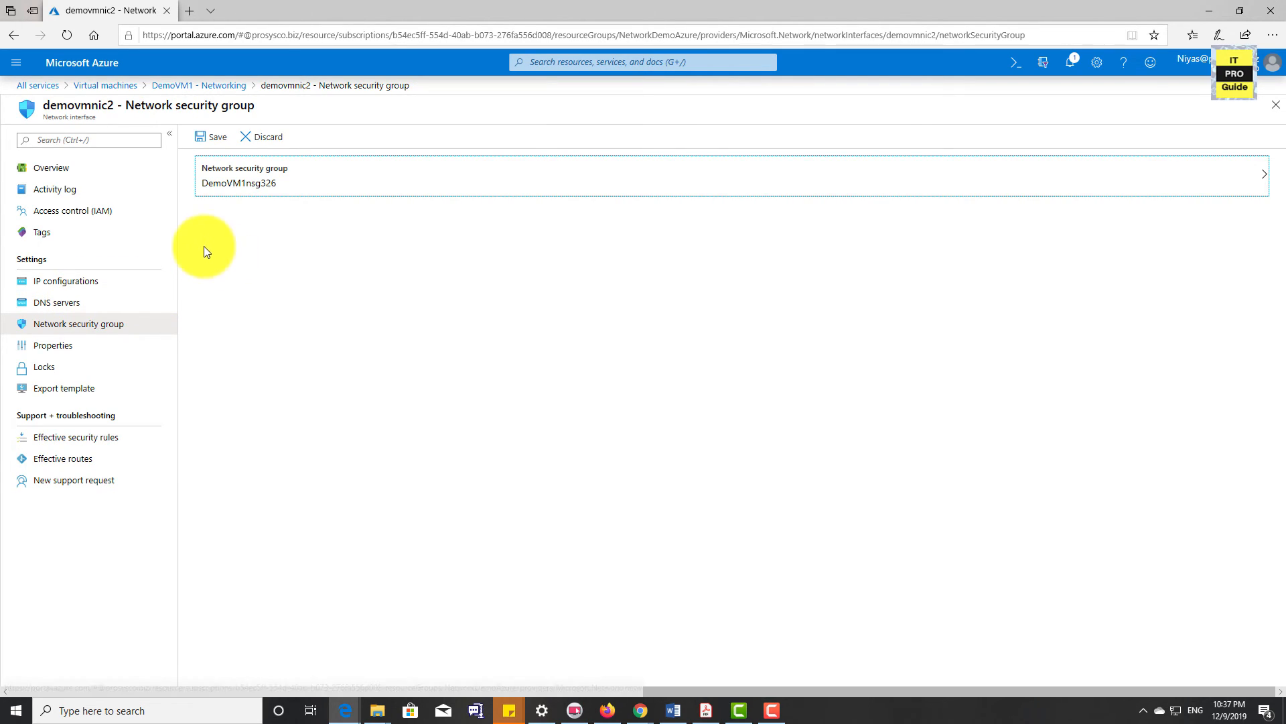
{"action": "left_click", "coordinate": [209, 137]}
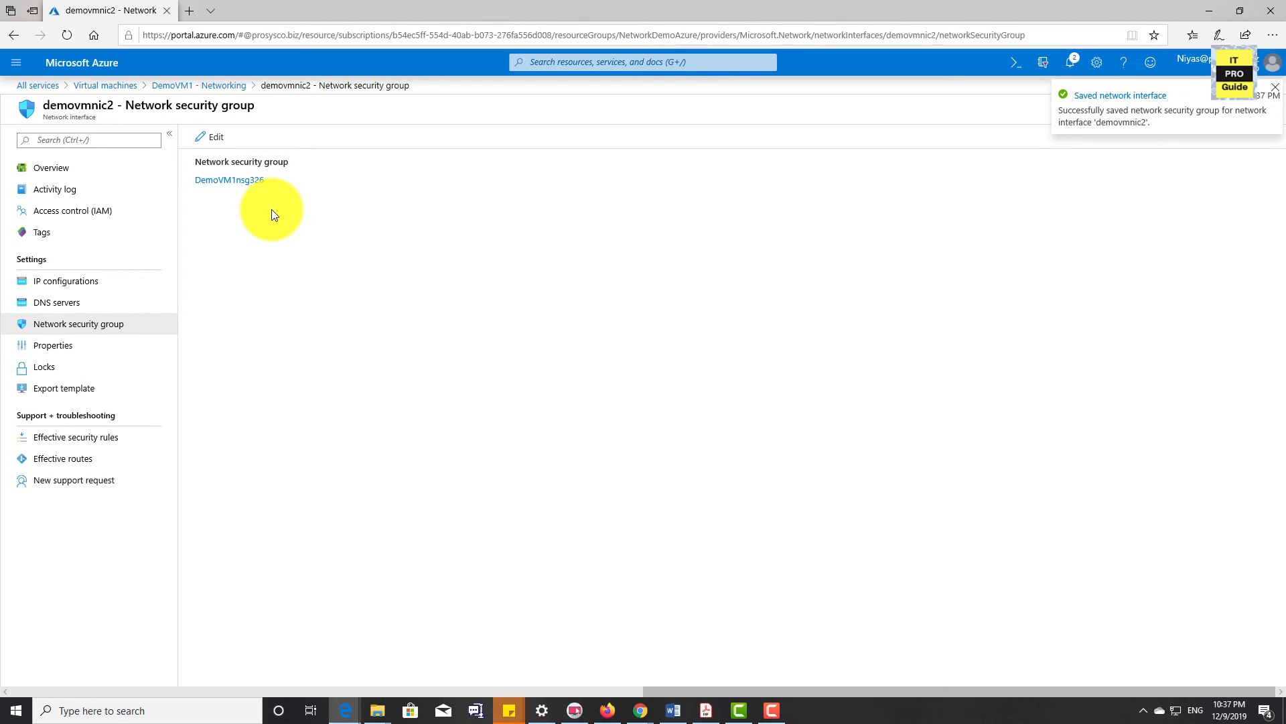
{"action": "left_click", "coordinate": [199, 85]}
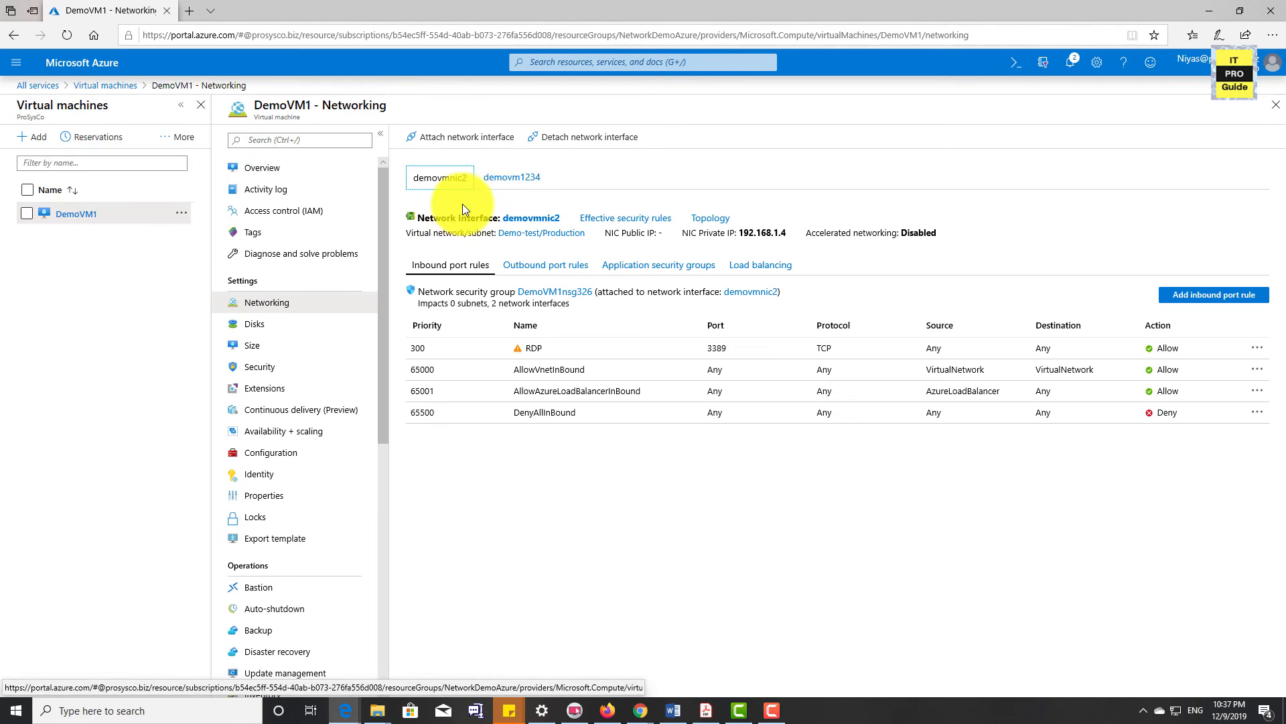
View the demovm1234 interface's rules and detach the network interface demovmnic2 from DemoVM1
{"action": "left_click", "coordinate": [499, 179]}
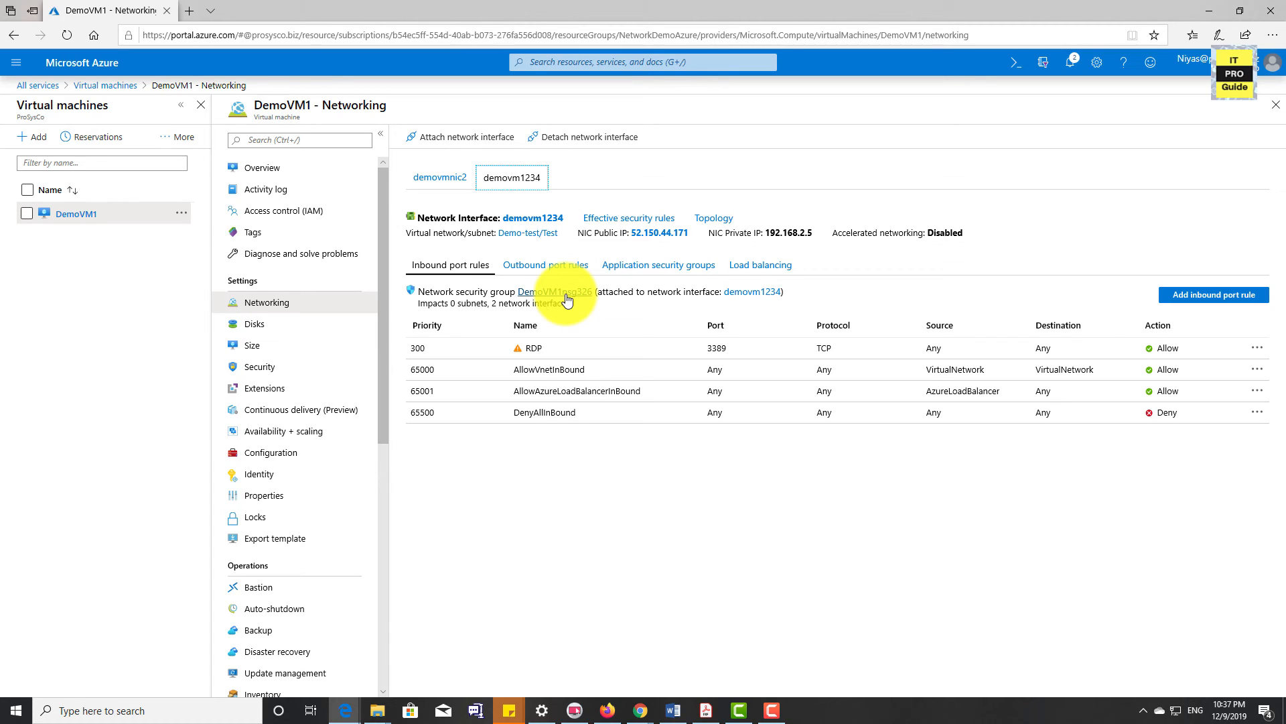
{"action": "left_click", "coordinate": [563, 142]}
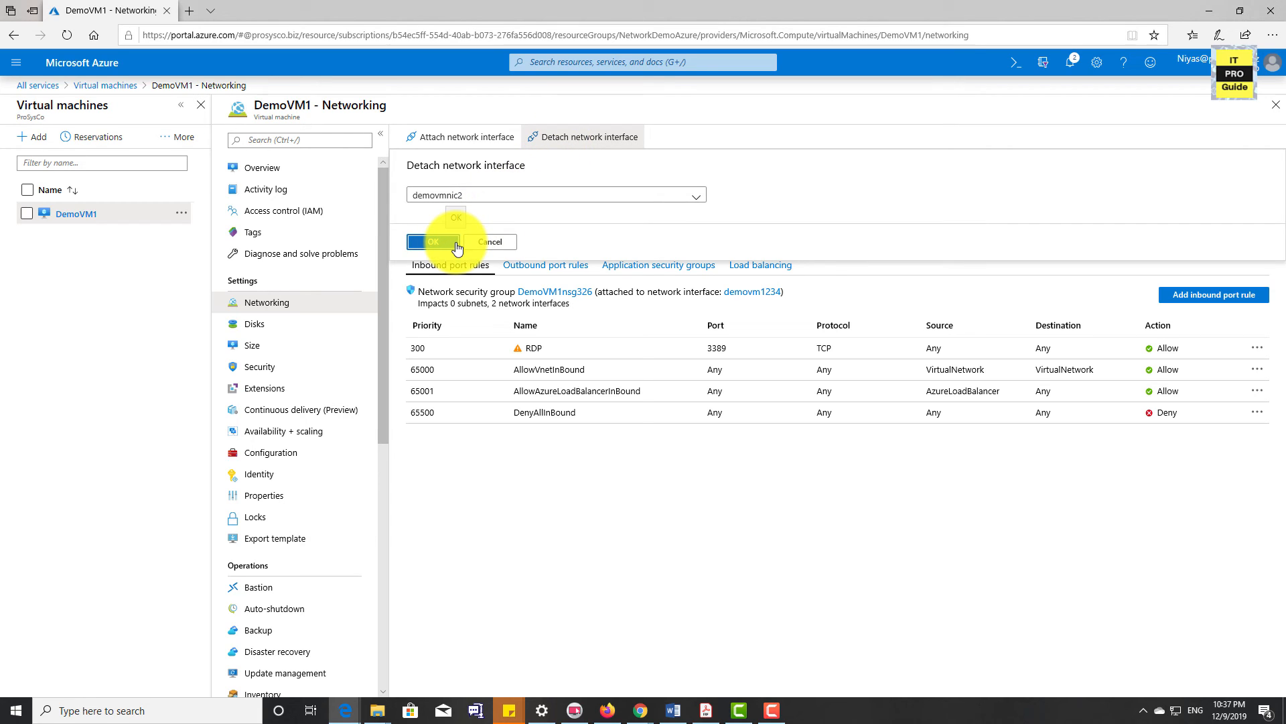
{"action": "left_click", "coordinate": [433, 242]}
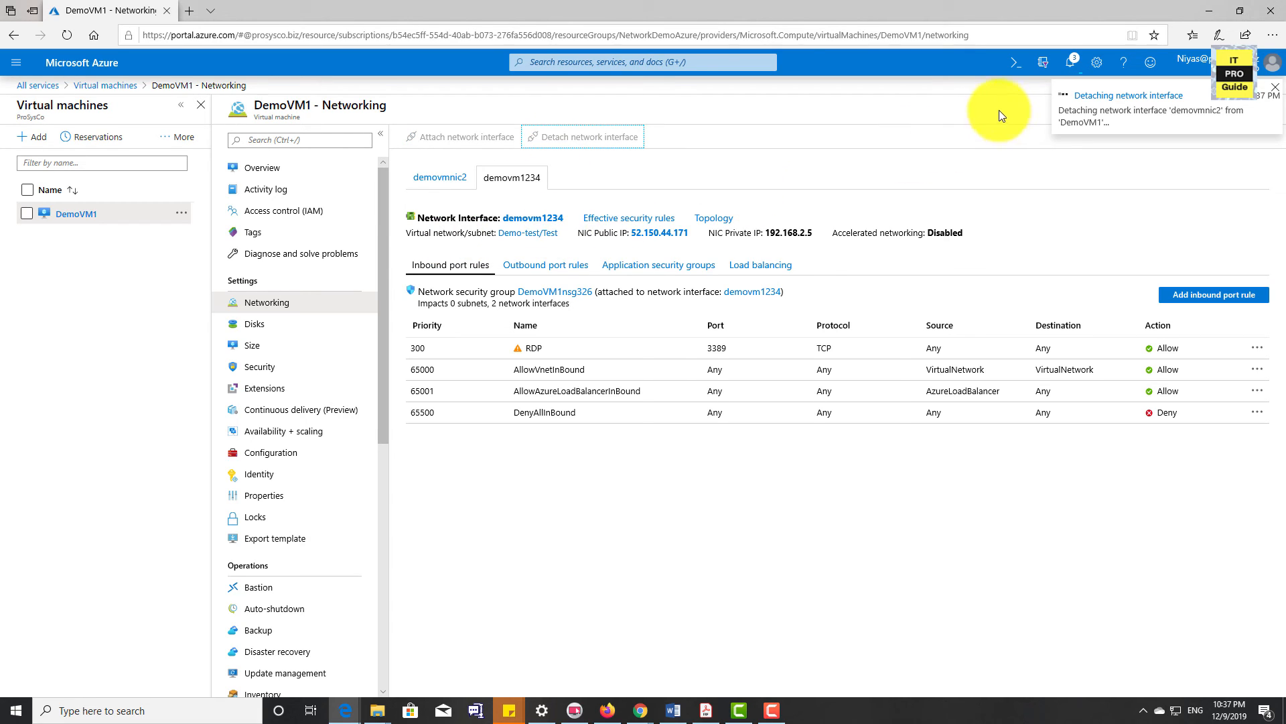